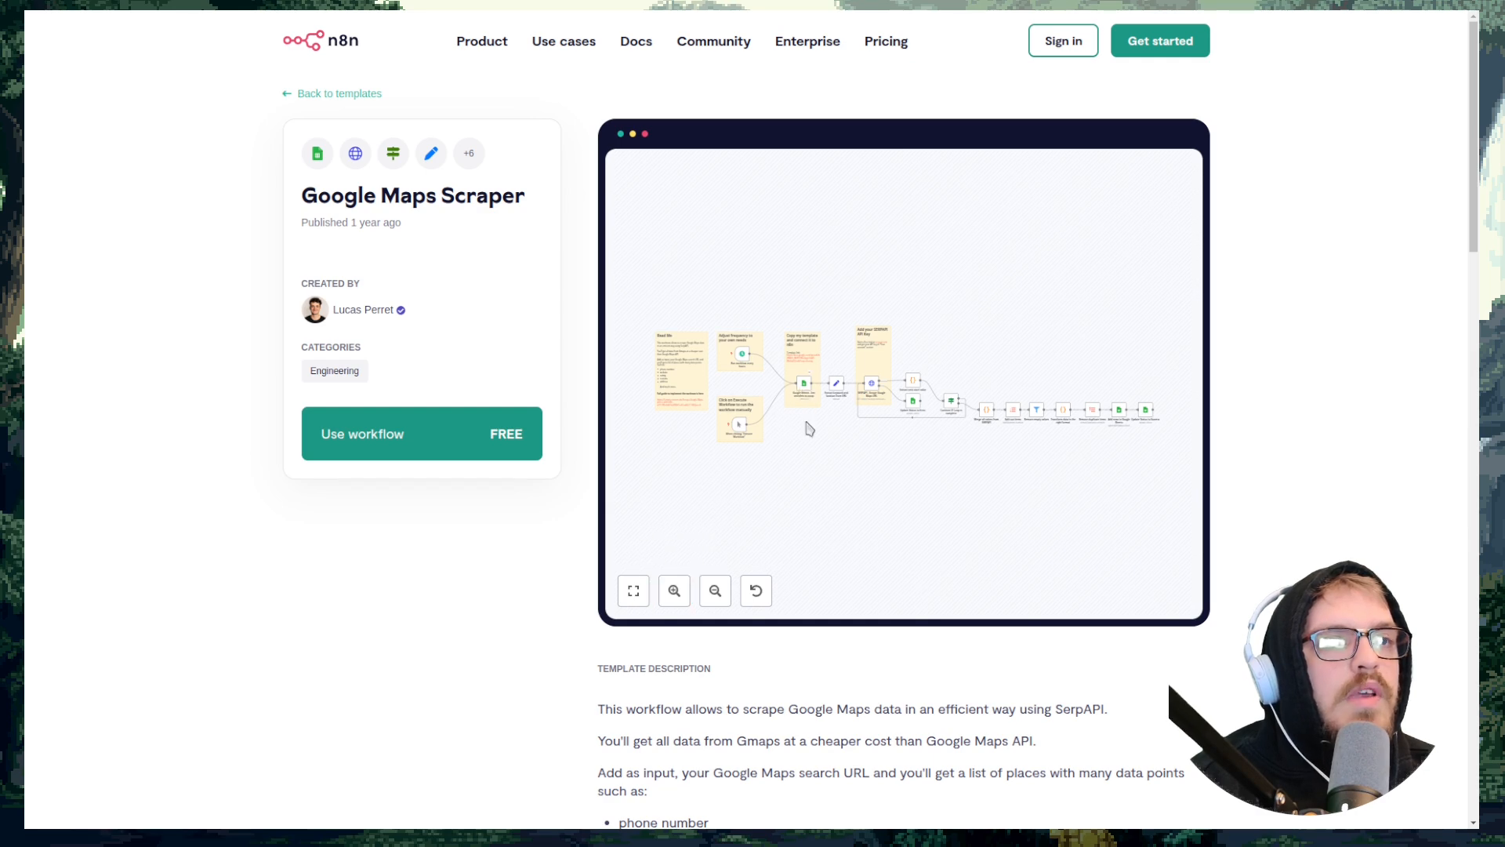
Step: Examine the Google Maps Scraper template's node chain in the preview, from the Google Sheets input to the final status update
click(674, 590)
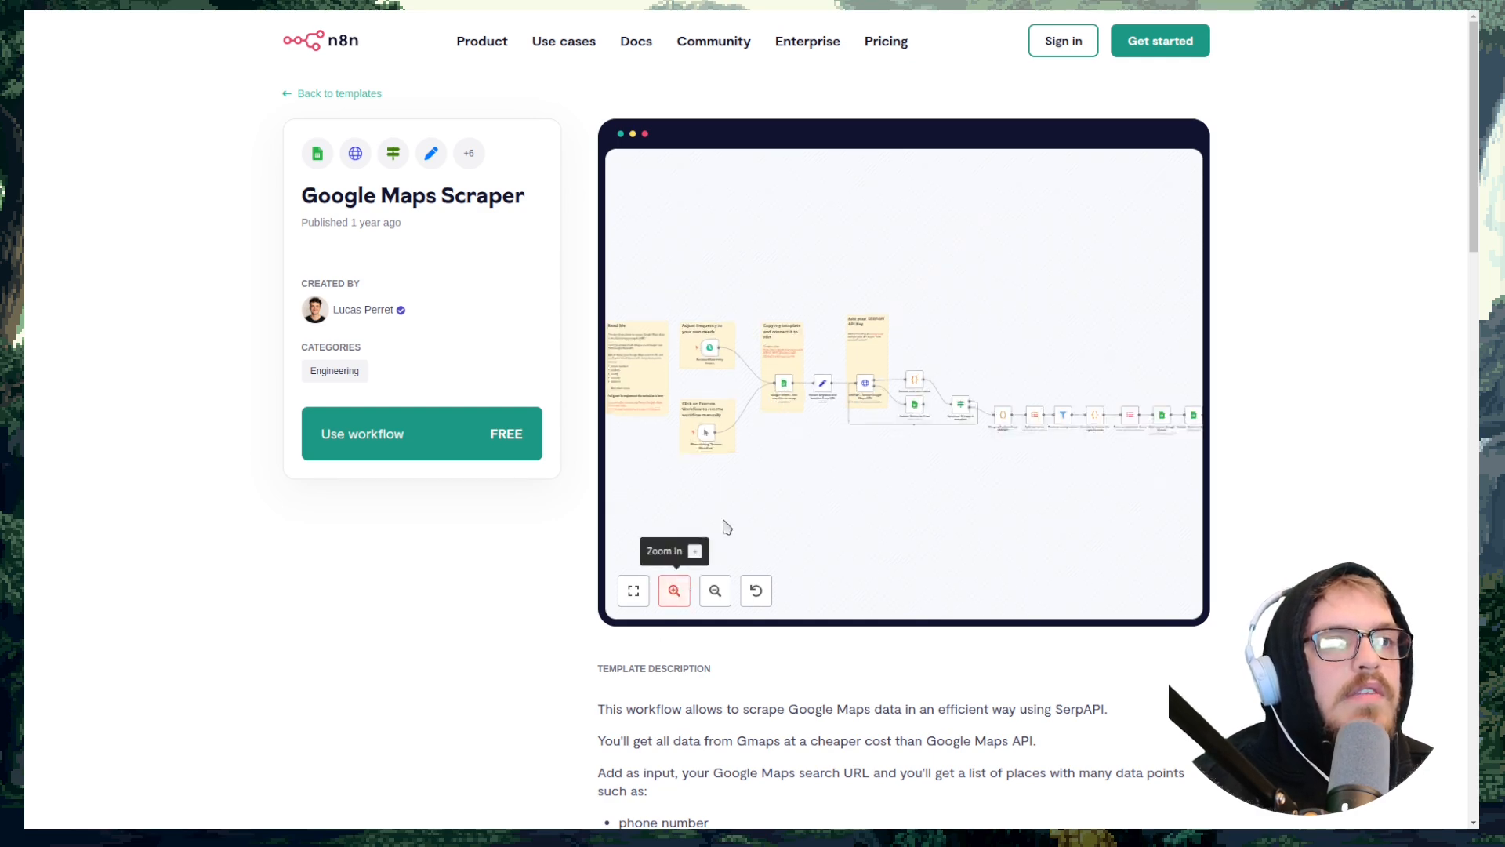
click(676, 592)
click(675, 591)
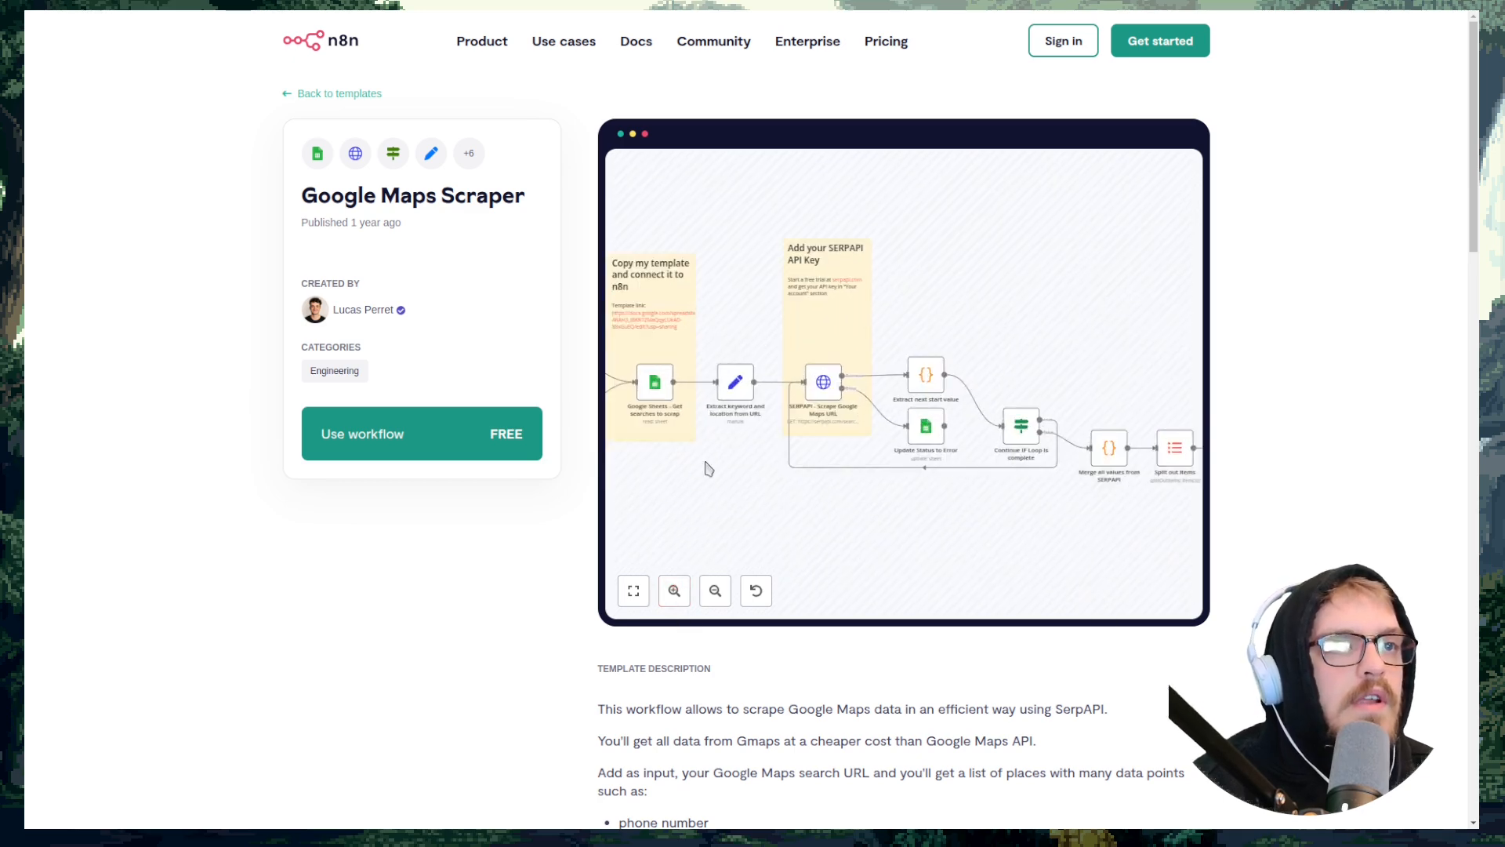
drag(695, 467, 753, 499)
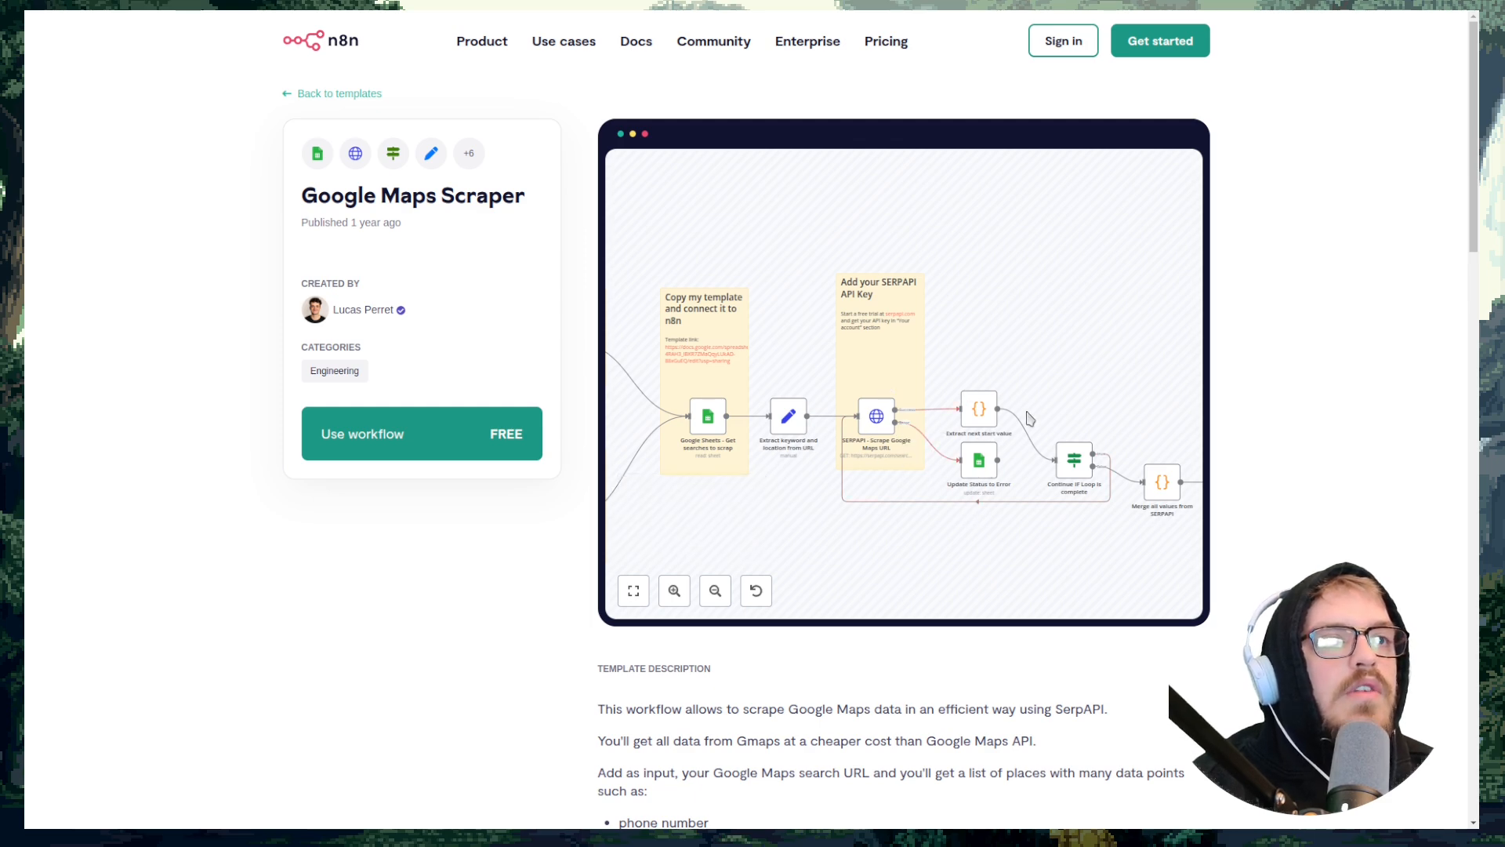
drag(991, 544, 664, 417)
drag(968, 477, 828, 508)
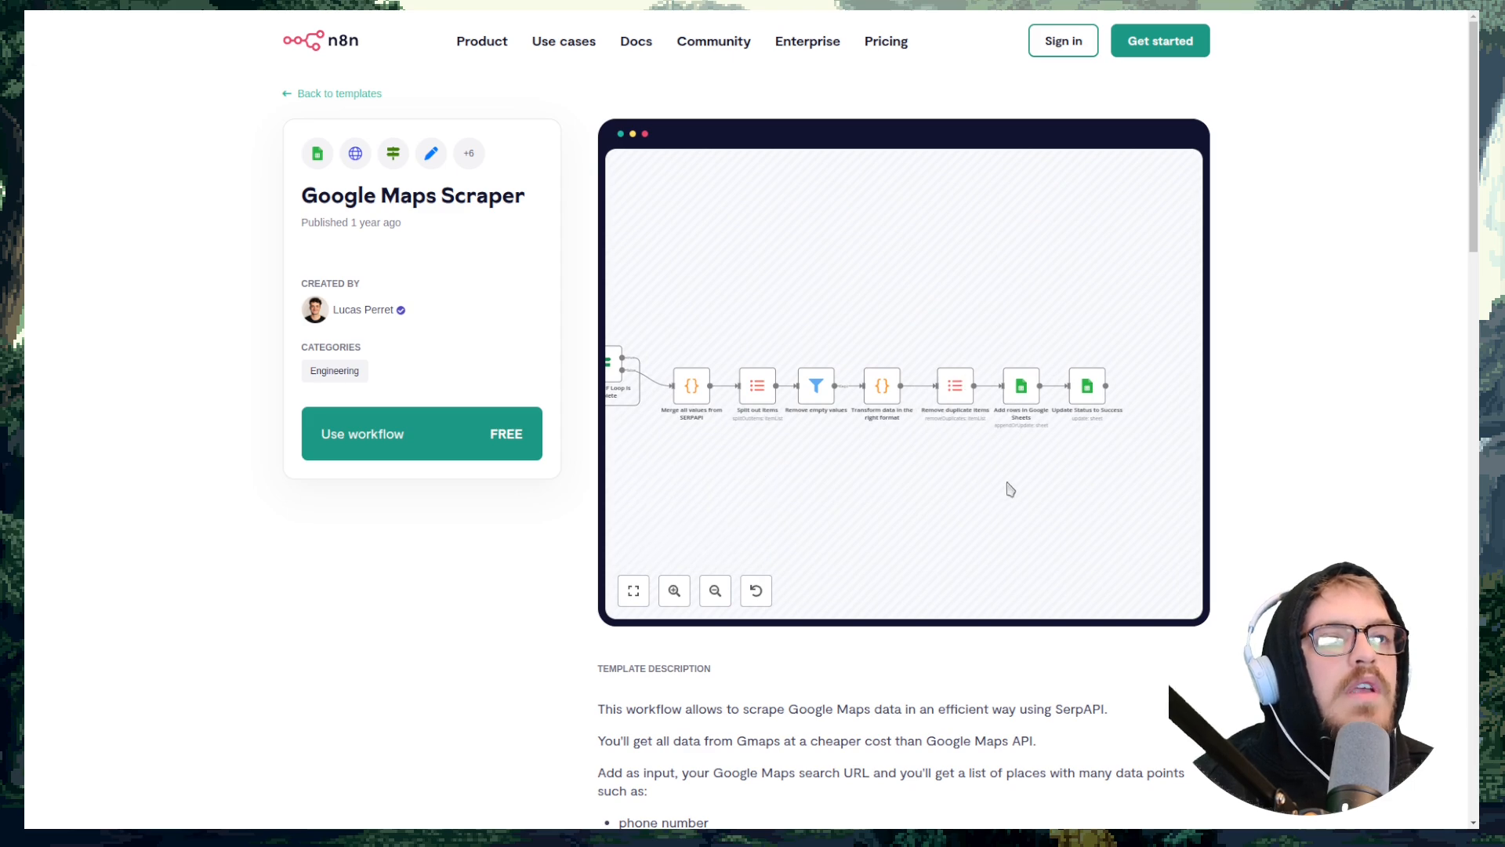
drag(888, 466, 1168, 525)
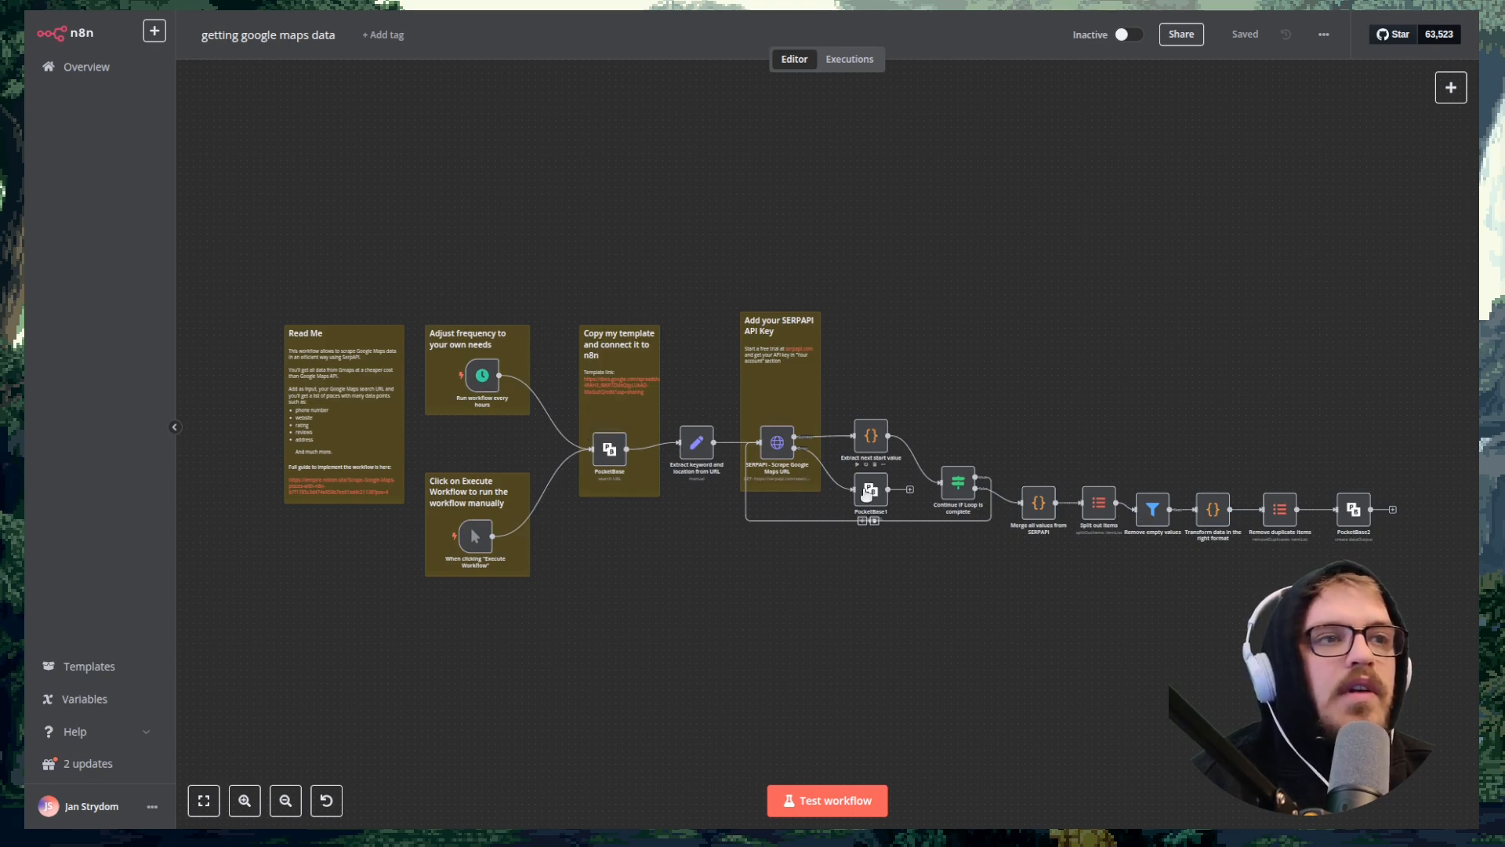
Step: Check the settings of the first PocketBase node, which searches the URL resource, and test-run the whole workflow
click(601, 452)
double_click(601, 453)
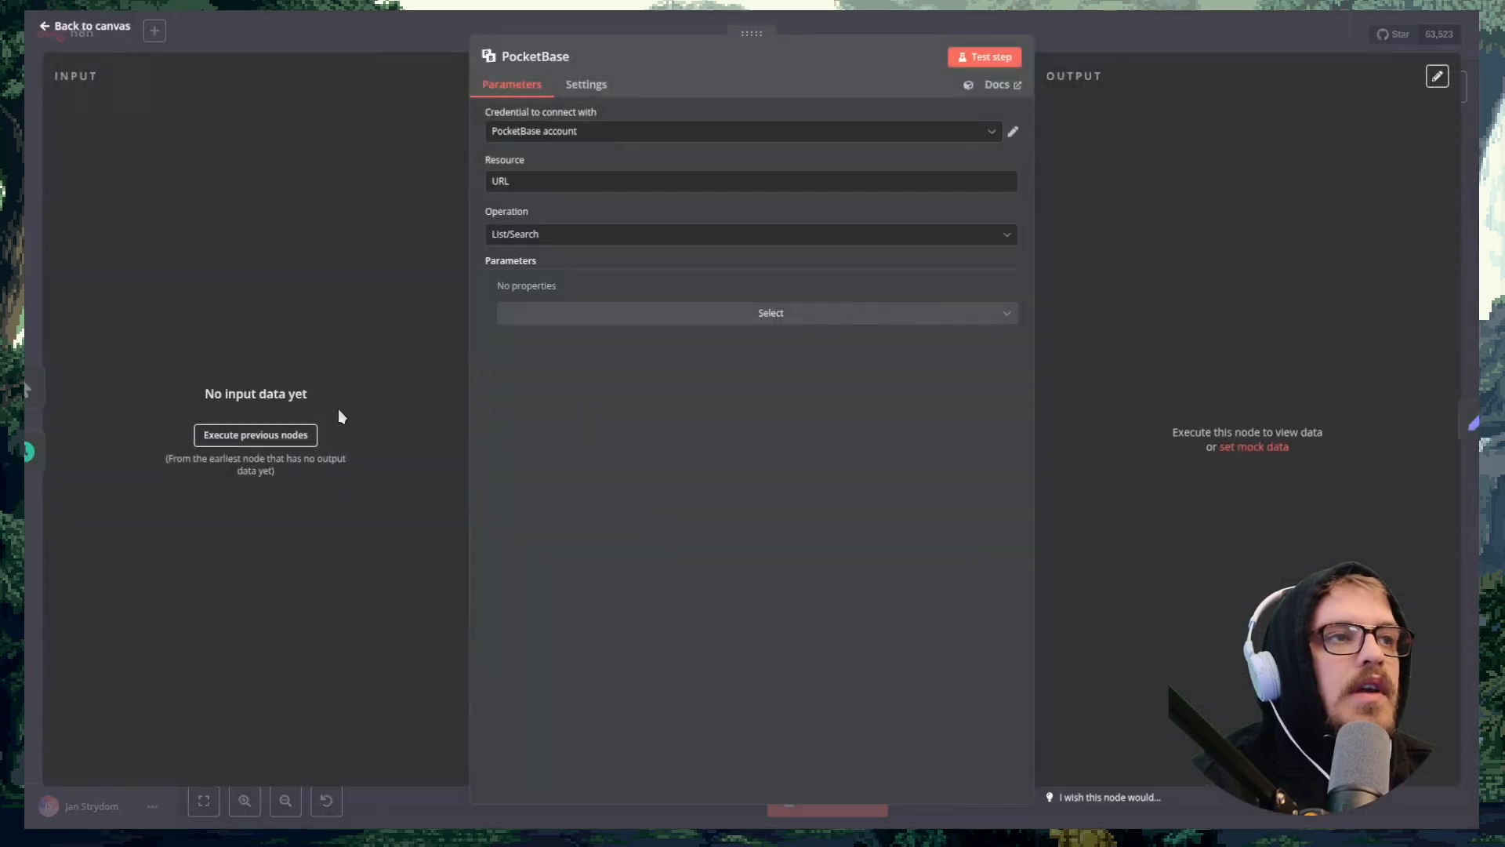
click(1089, 26)
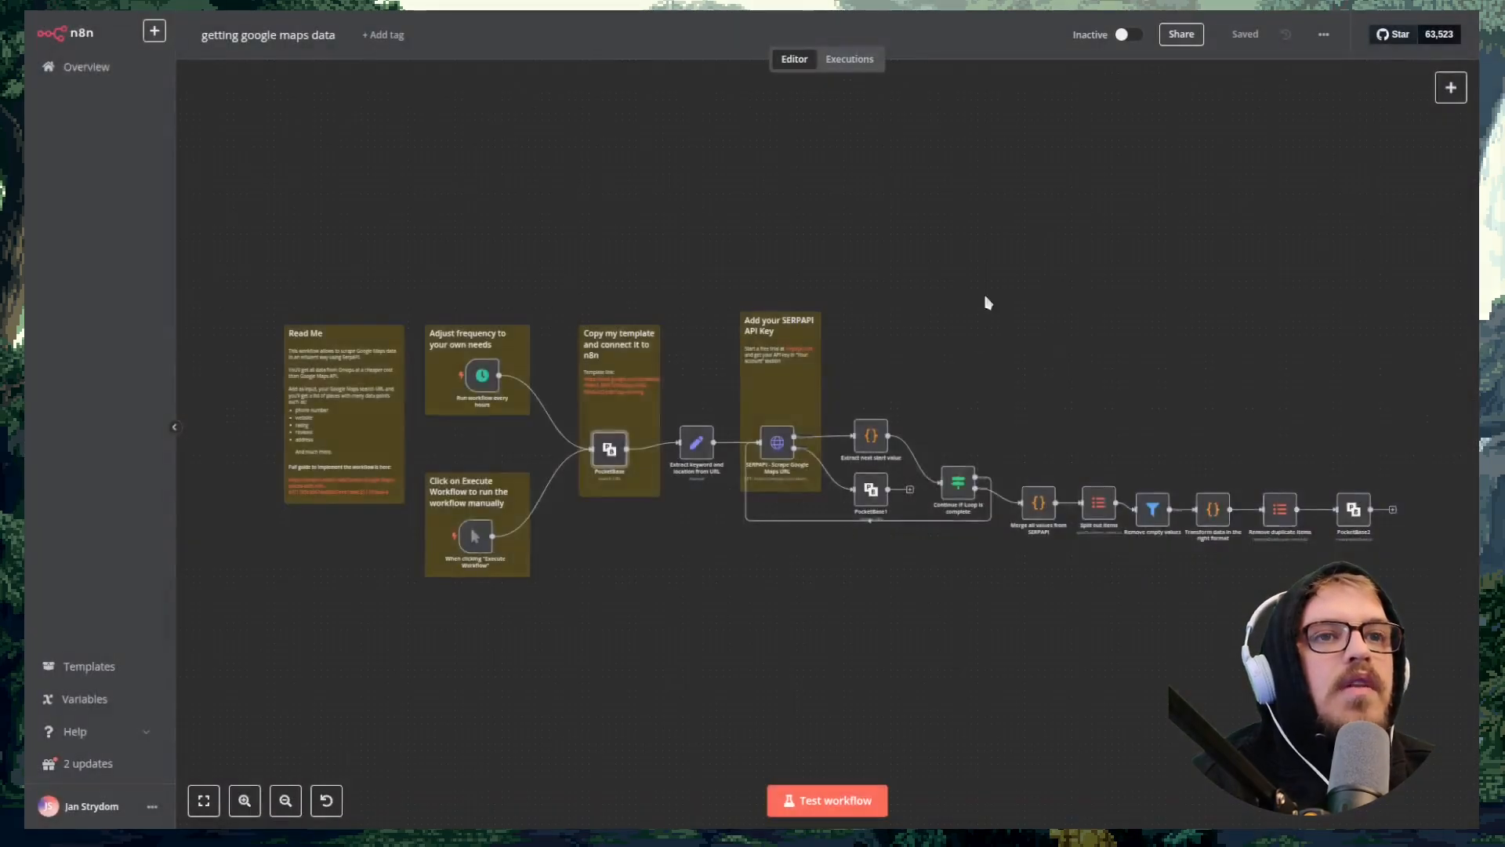
click(843, 798)
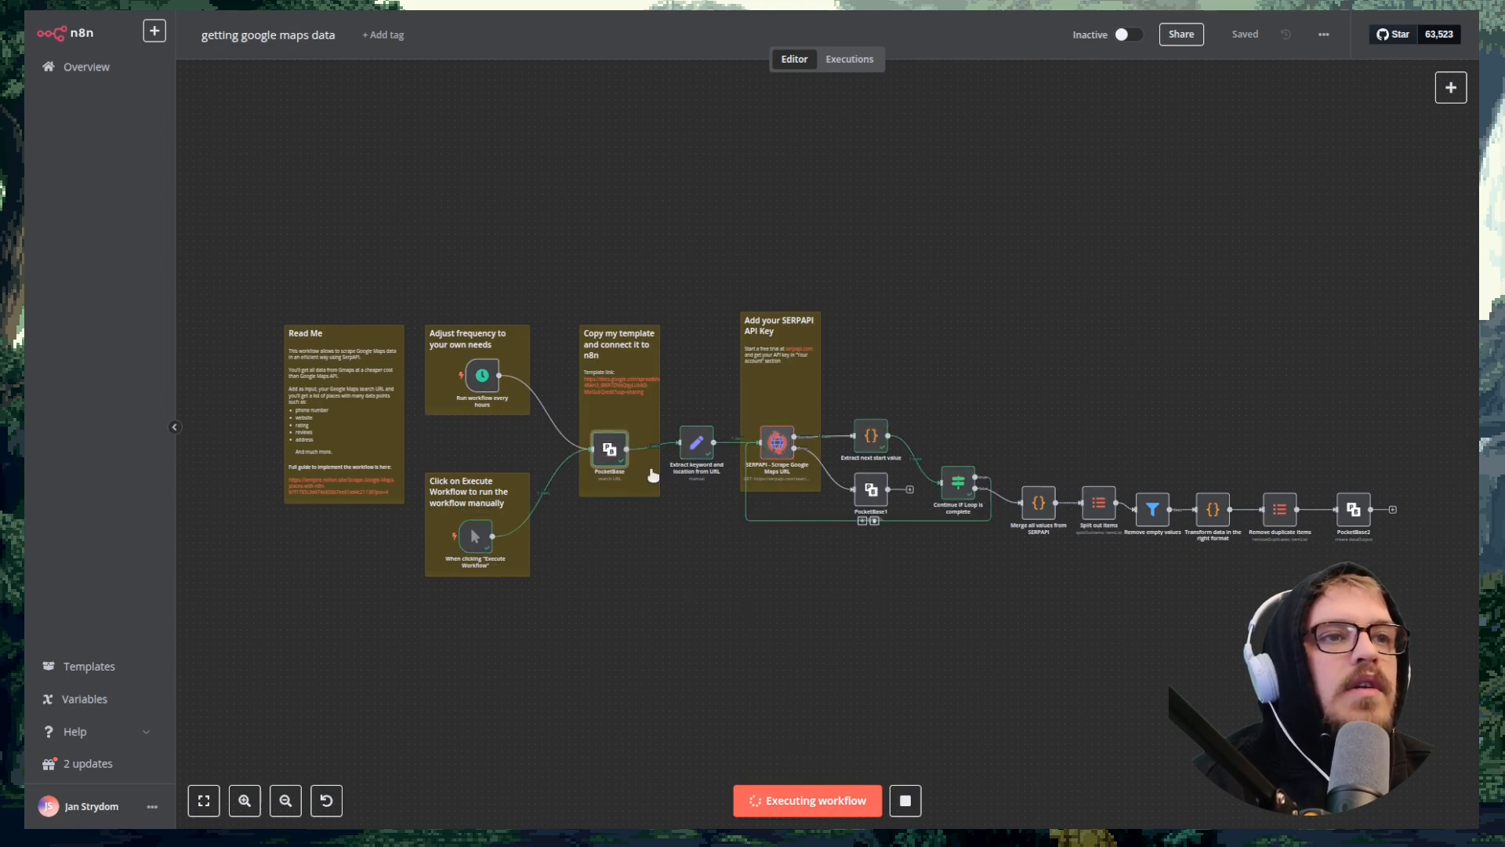
Step: Inspect the first PocketBase node's output, including the returned record's Google Maps search link
double_click(609, 451)
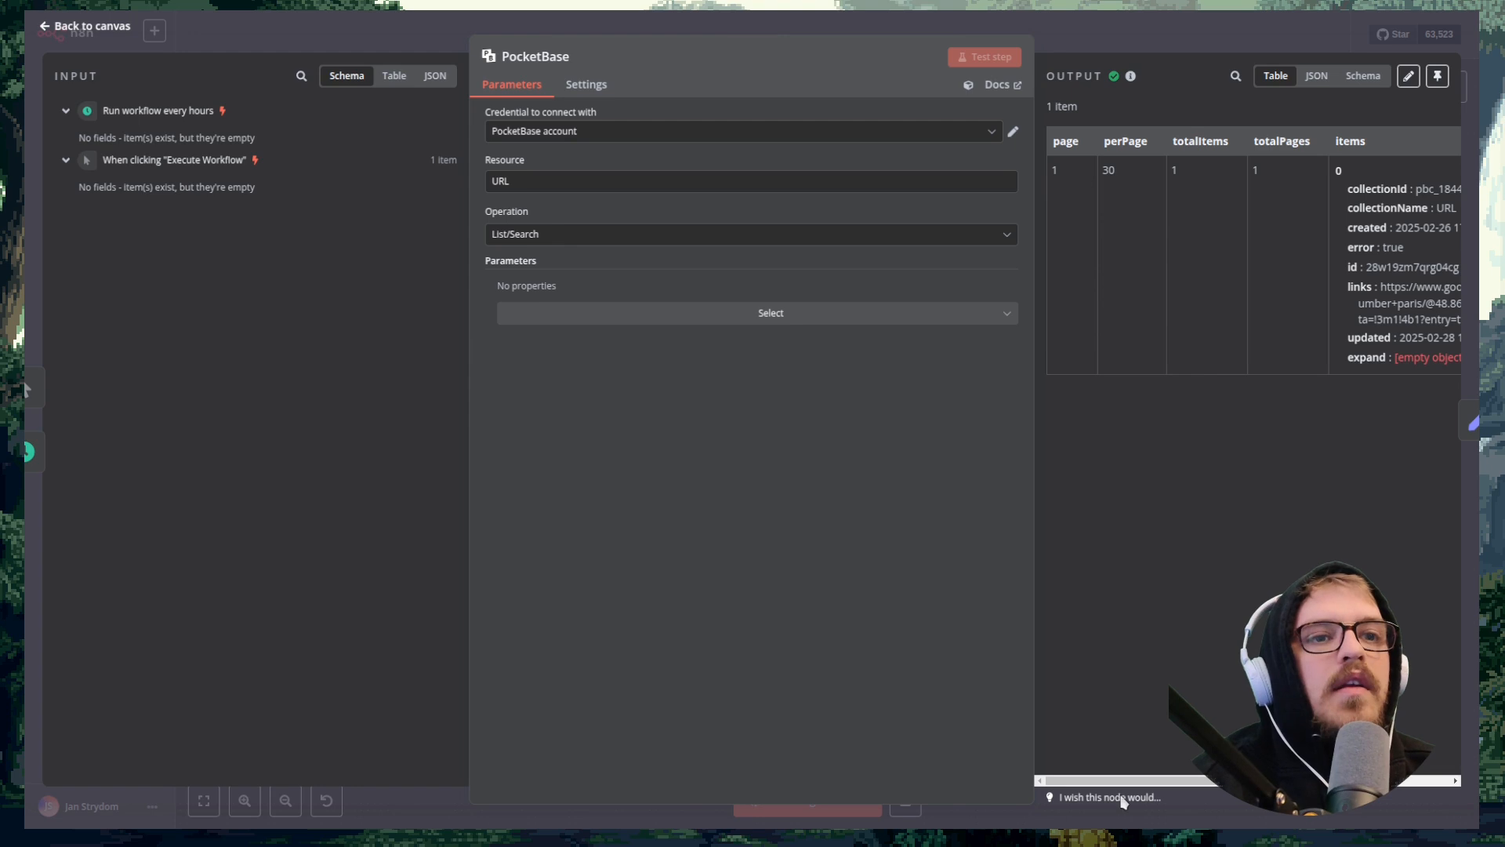
drag(1150, 783, 1250, 782)
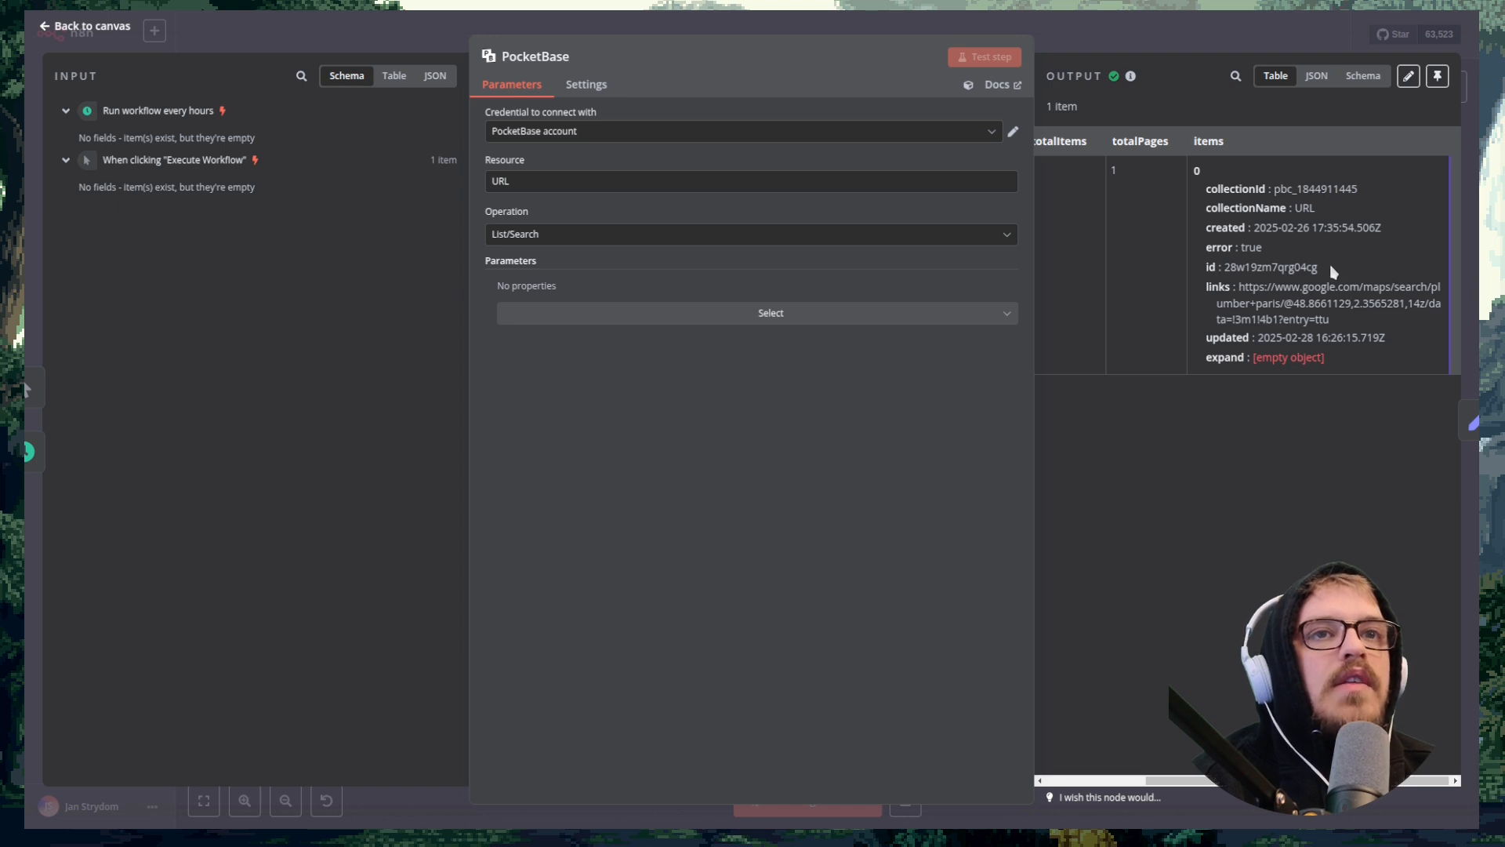
click(1473, 297)
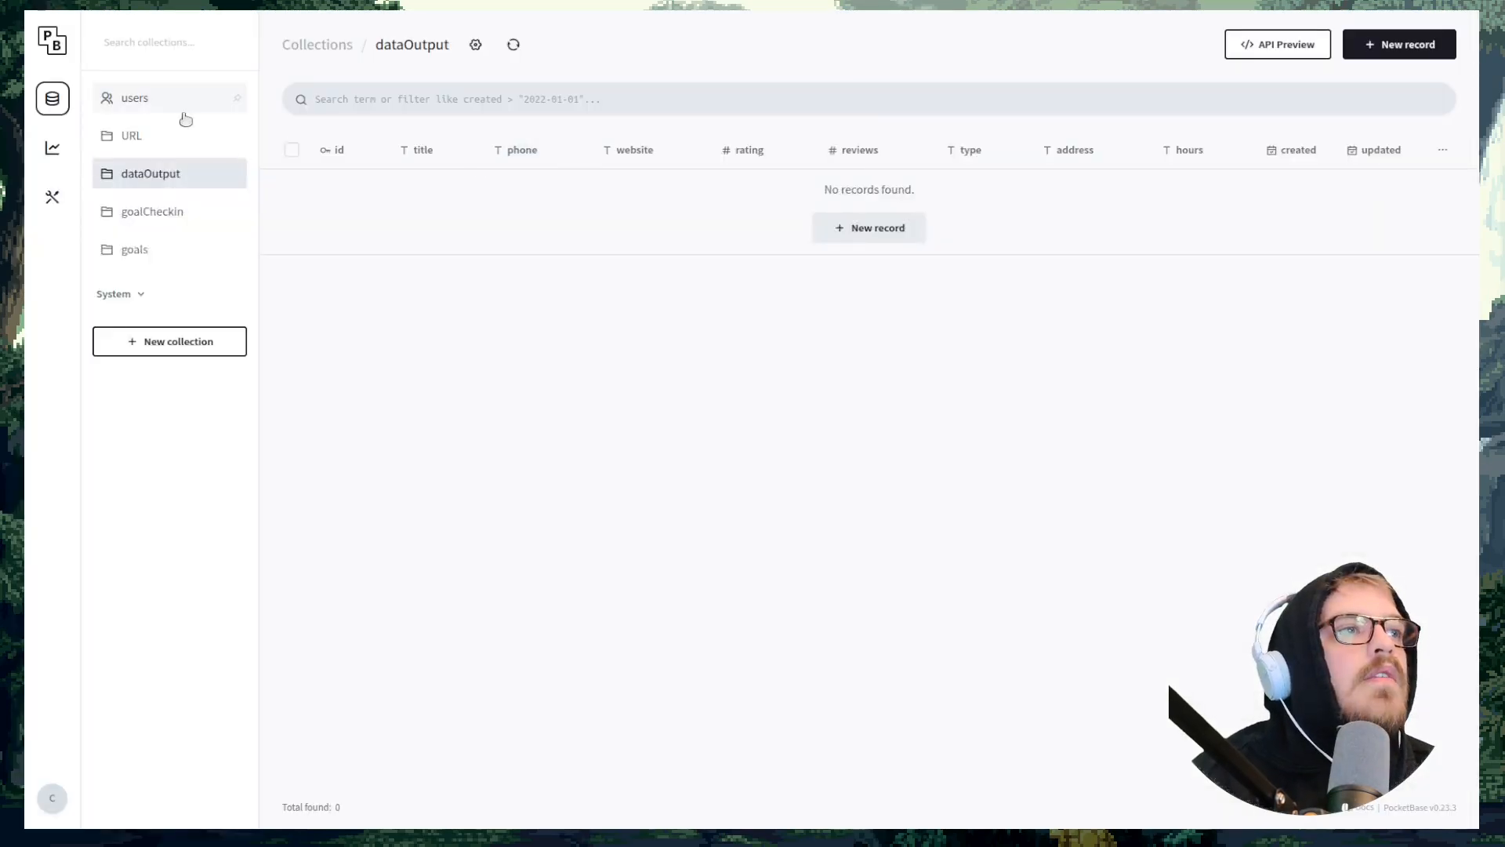
Step: View the stored search link in PocketBase's URL collection and return to the n8n workflow
click(157, 136)
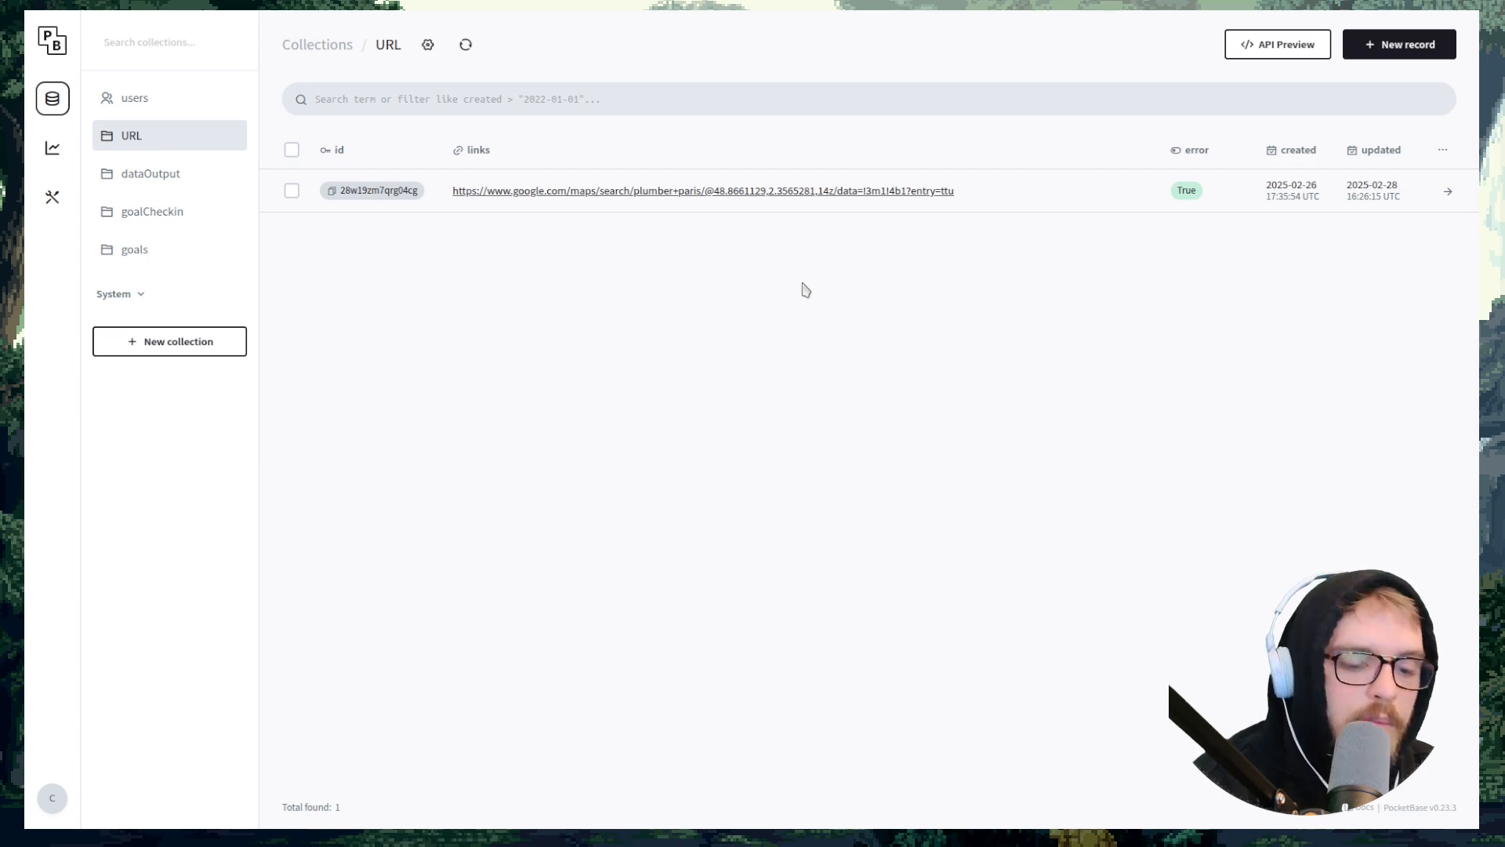
key(ctrl+shift+Tab)
key(ctrl+shift+Tab)
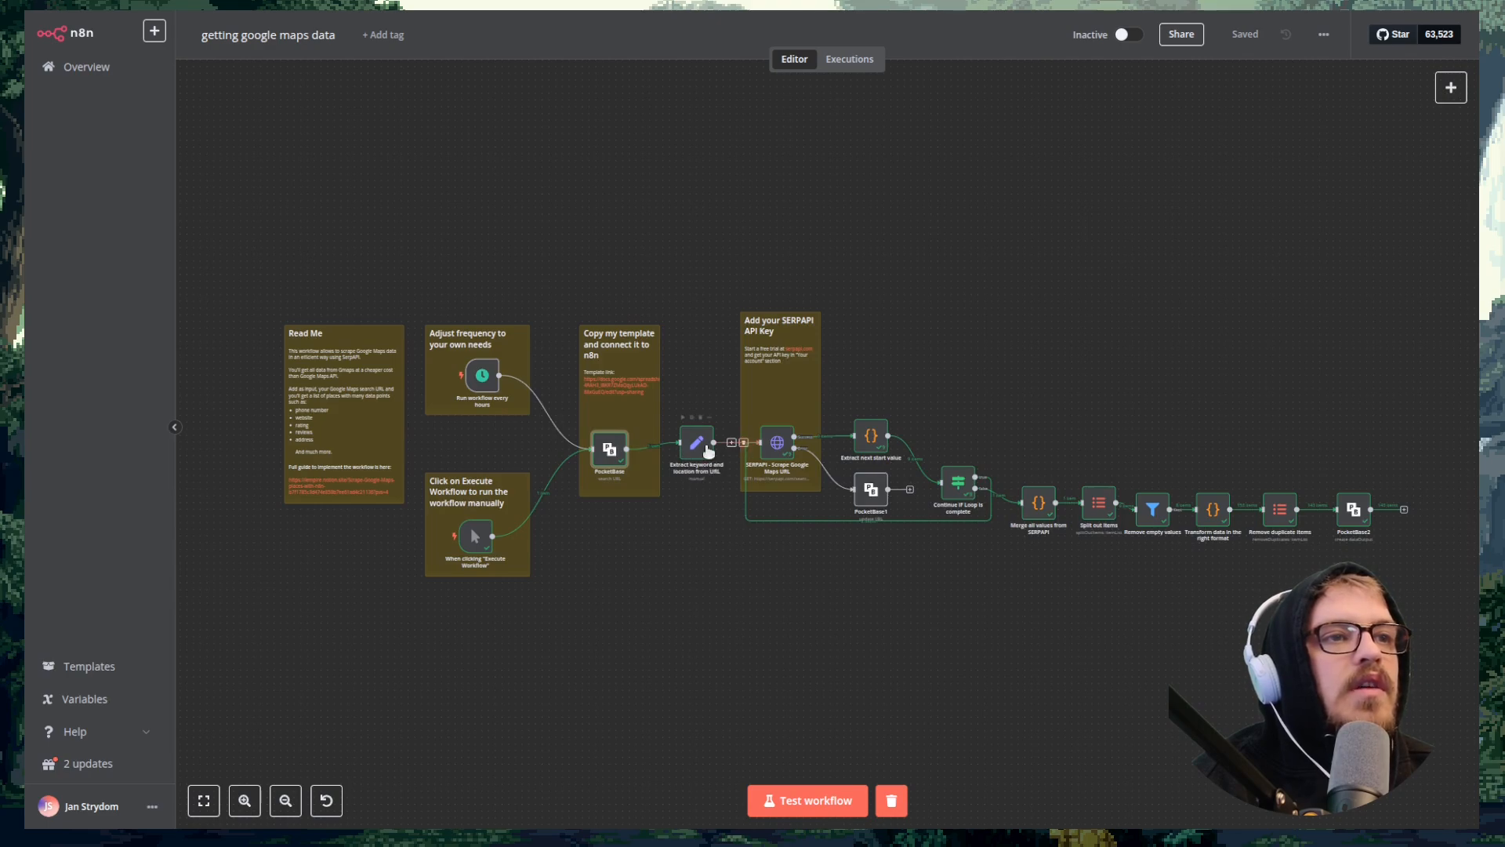
Step: Review the keyword and geo expressions in the Extract keyword and location from URL node and their output columns
click(695, 461)
double_click(695, 461)
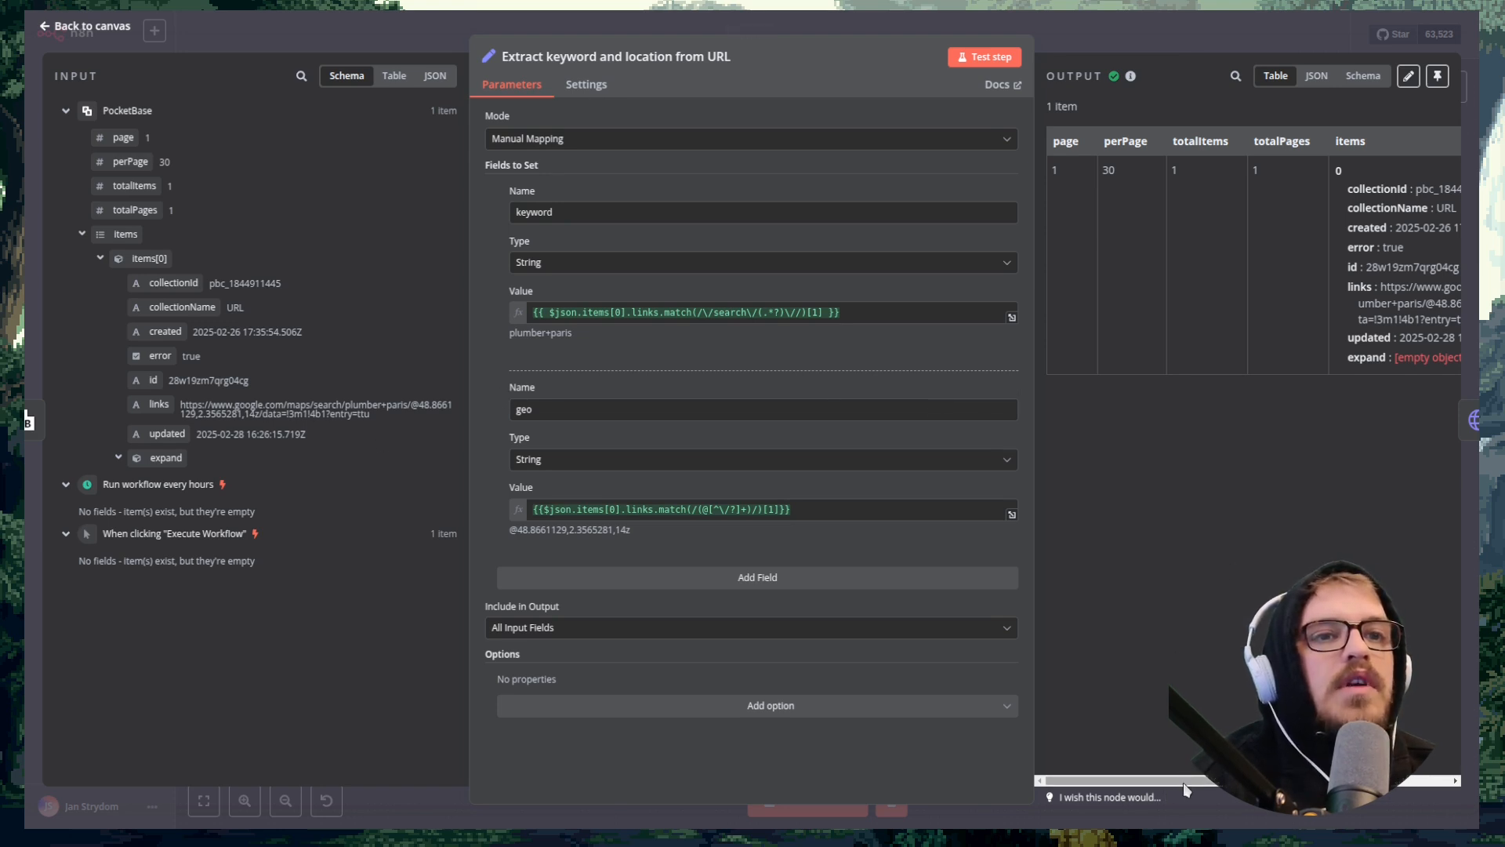
drag(1183, 783, 1344, 783)
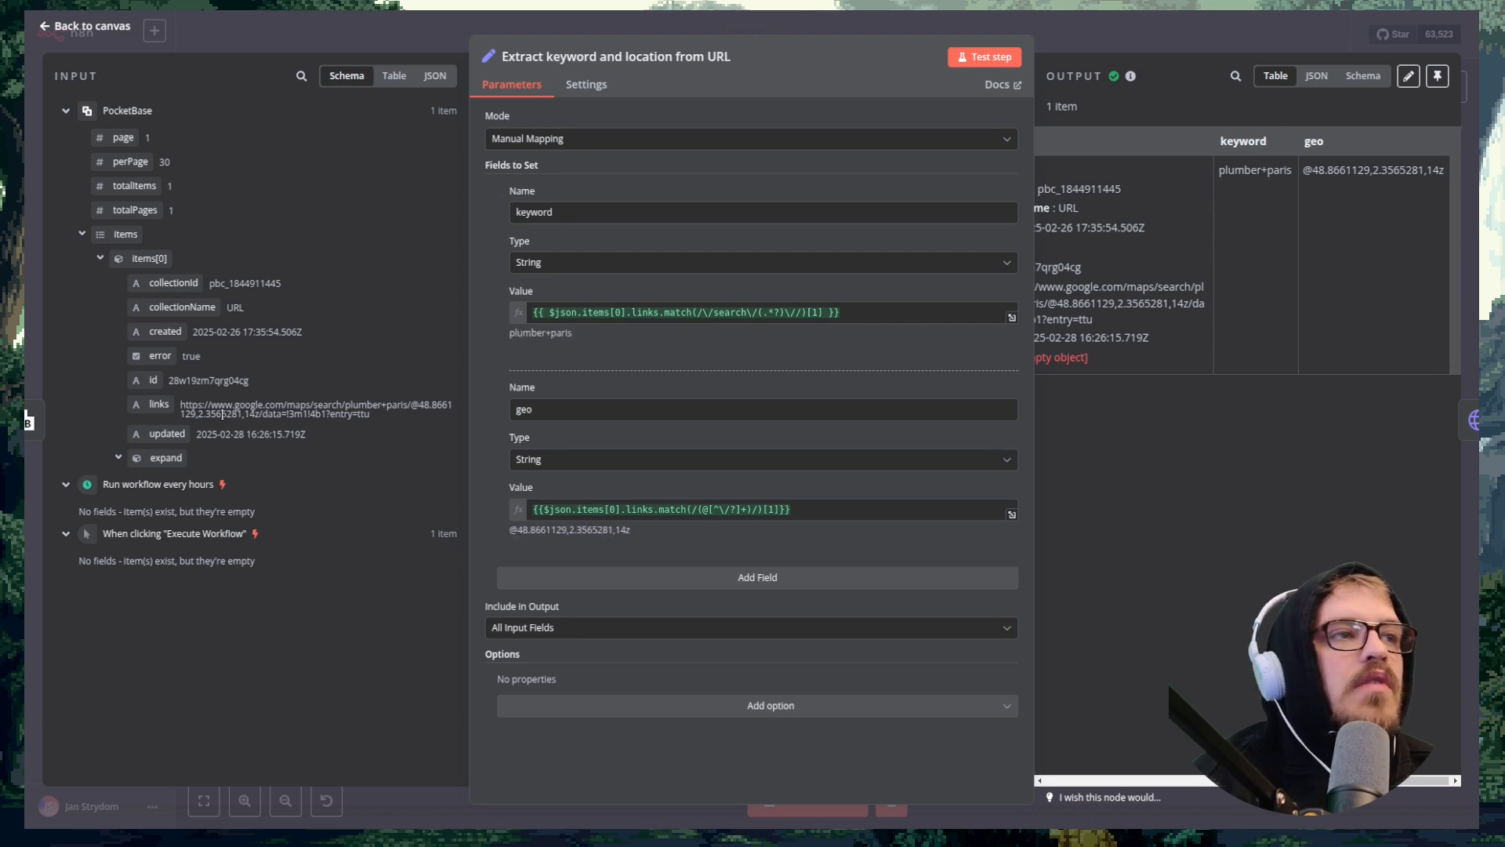
click(1472, 250)
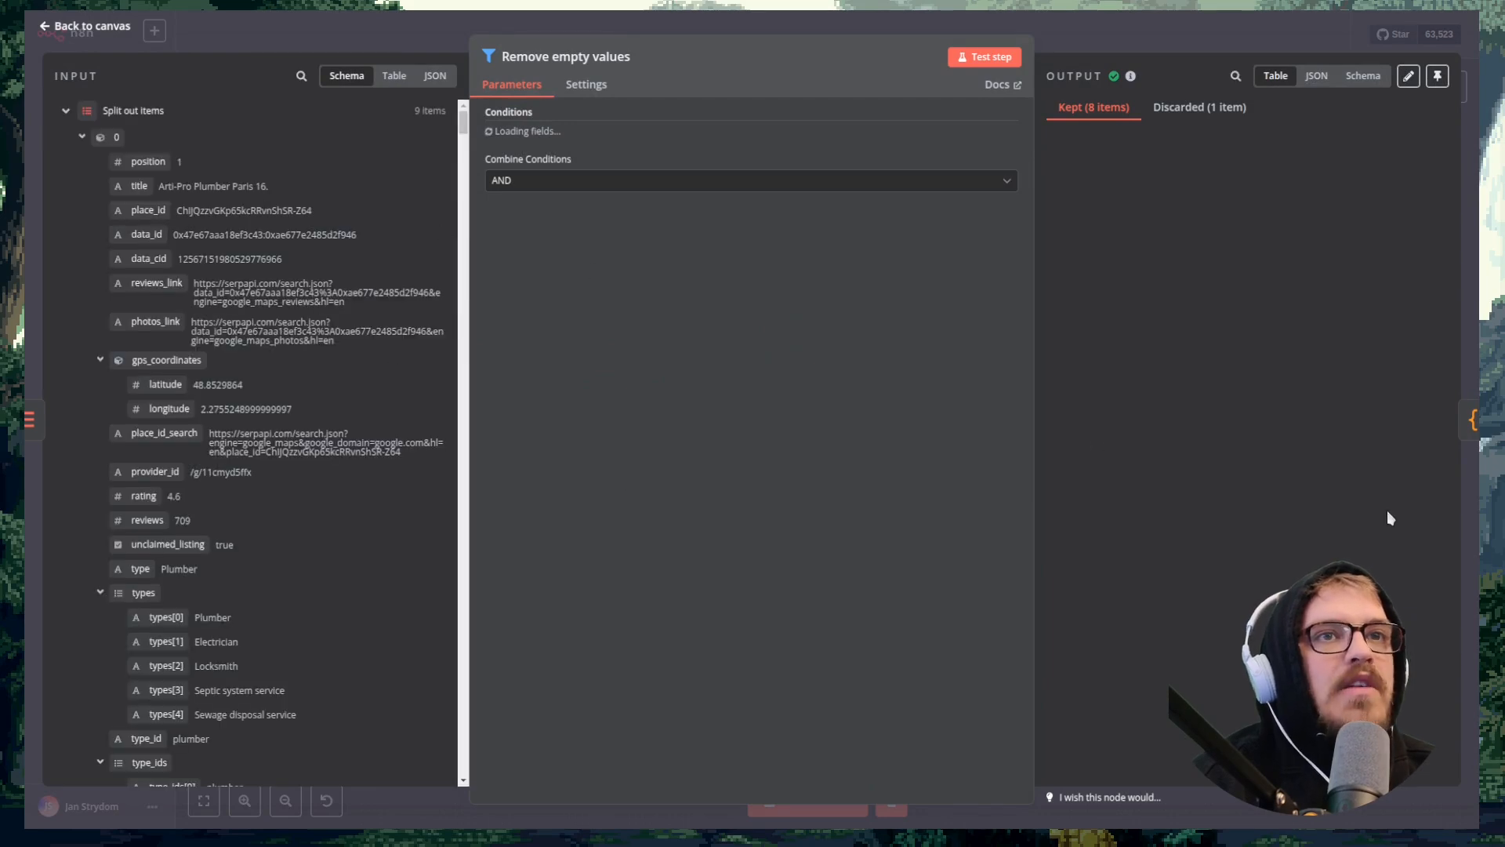
Step: Compare the kept and discarded outputs of the Remove empty values node, and return to the canvas
click(1192, 109)
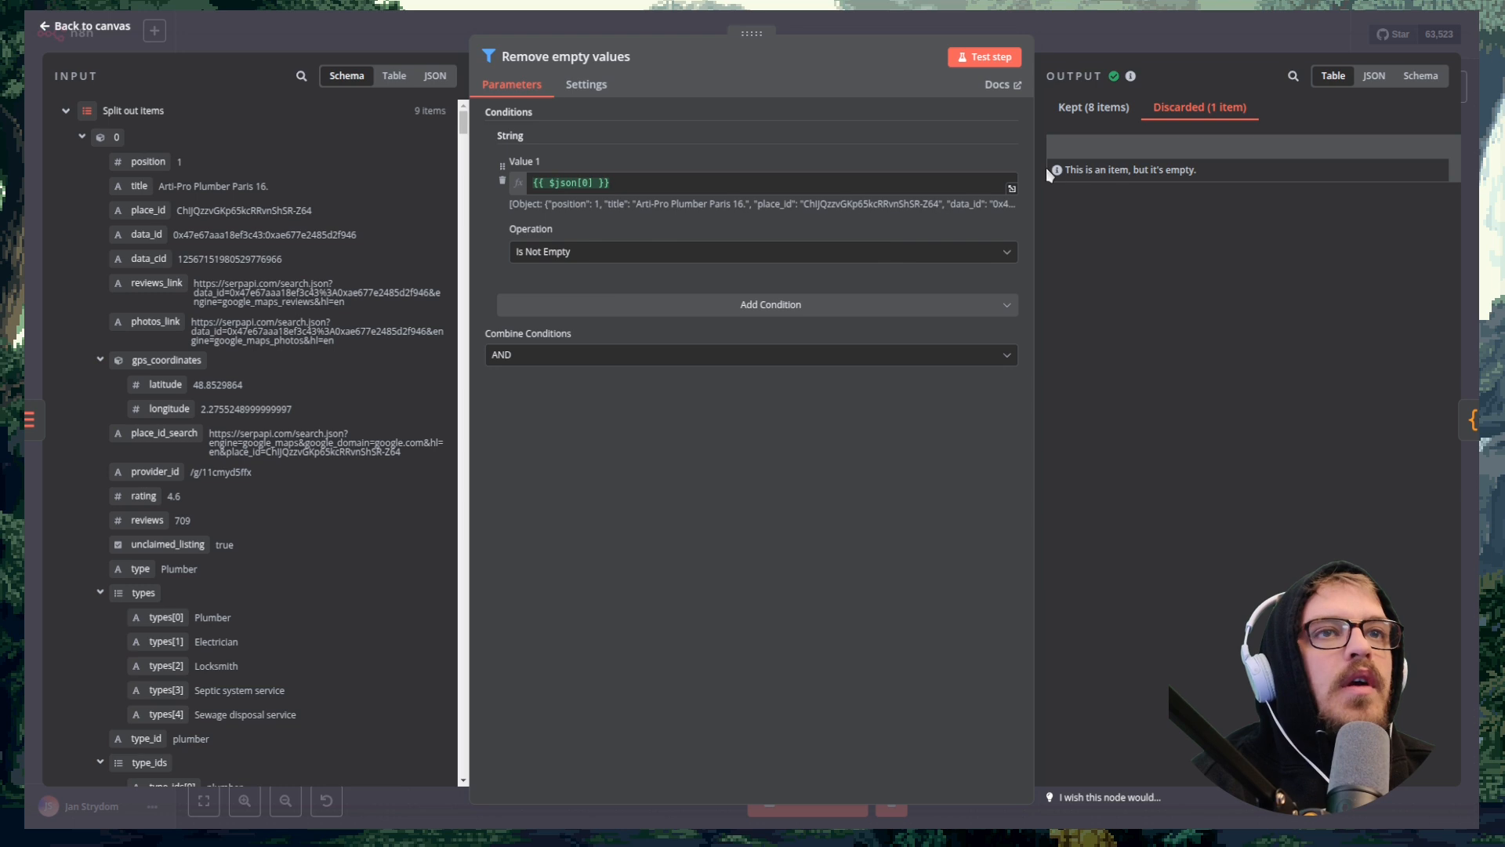
click(1124, 114)
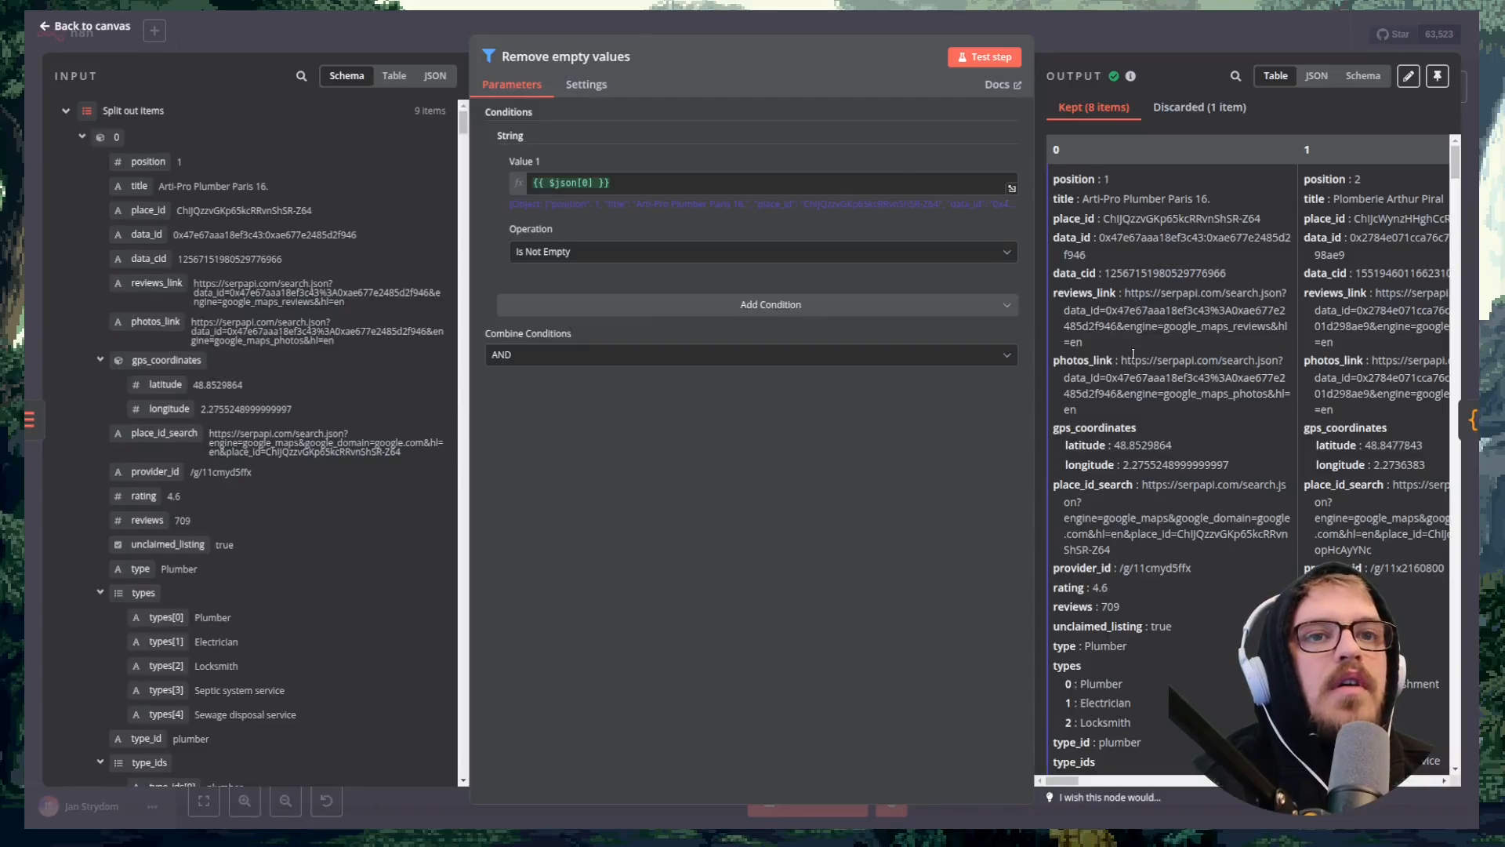
scroll(1136, 365, down, 5)
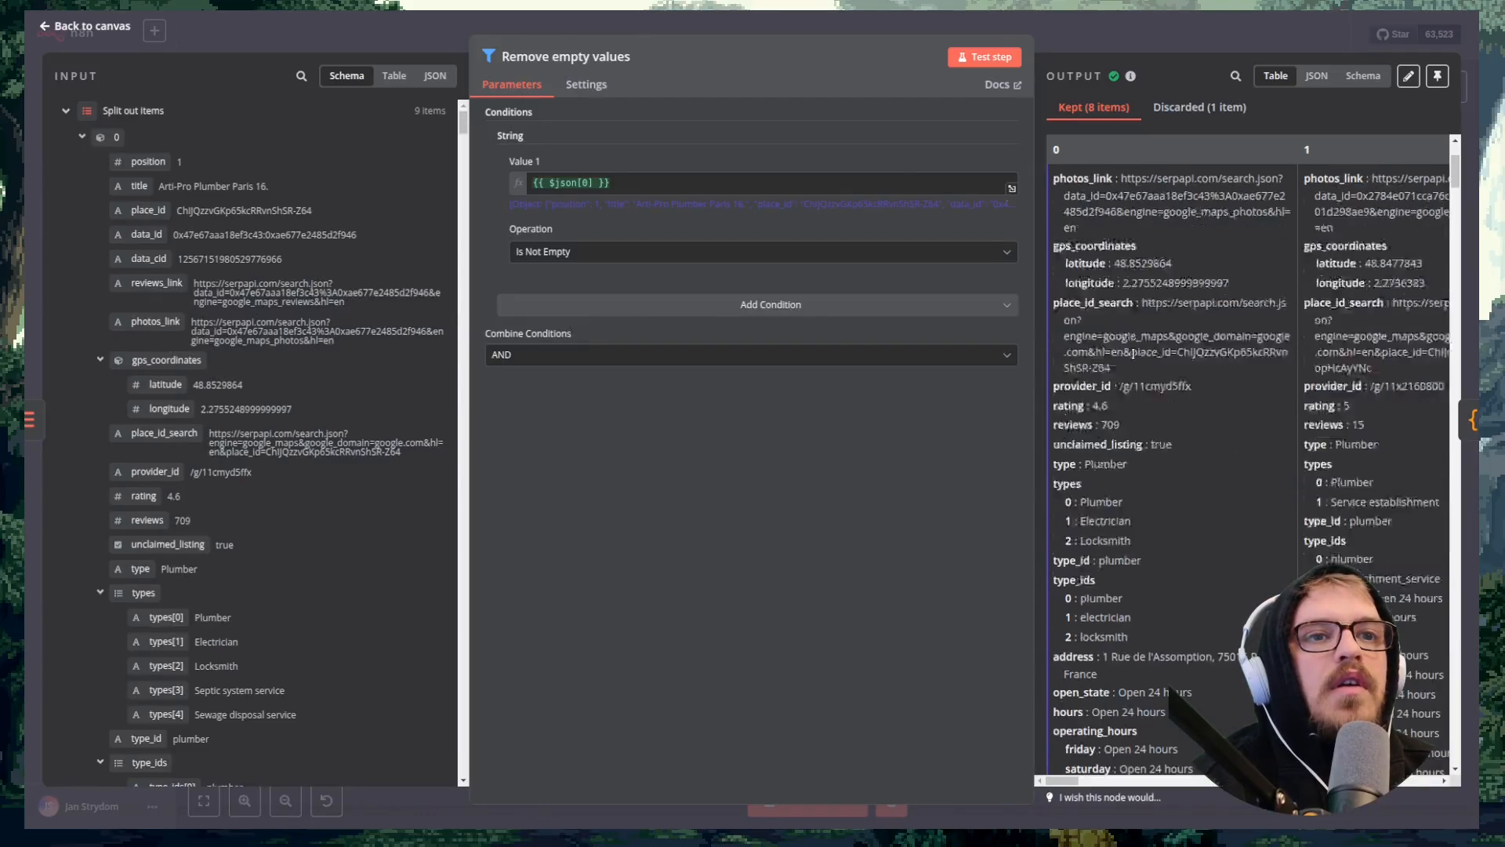
click(1173, 112)
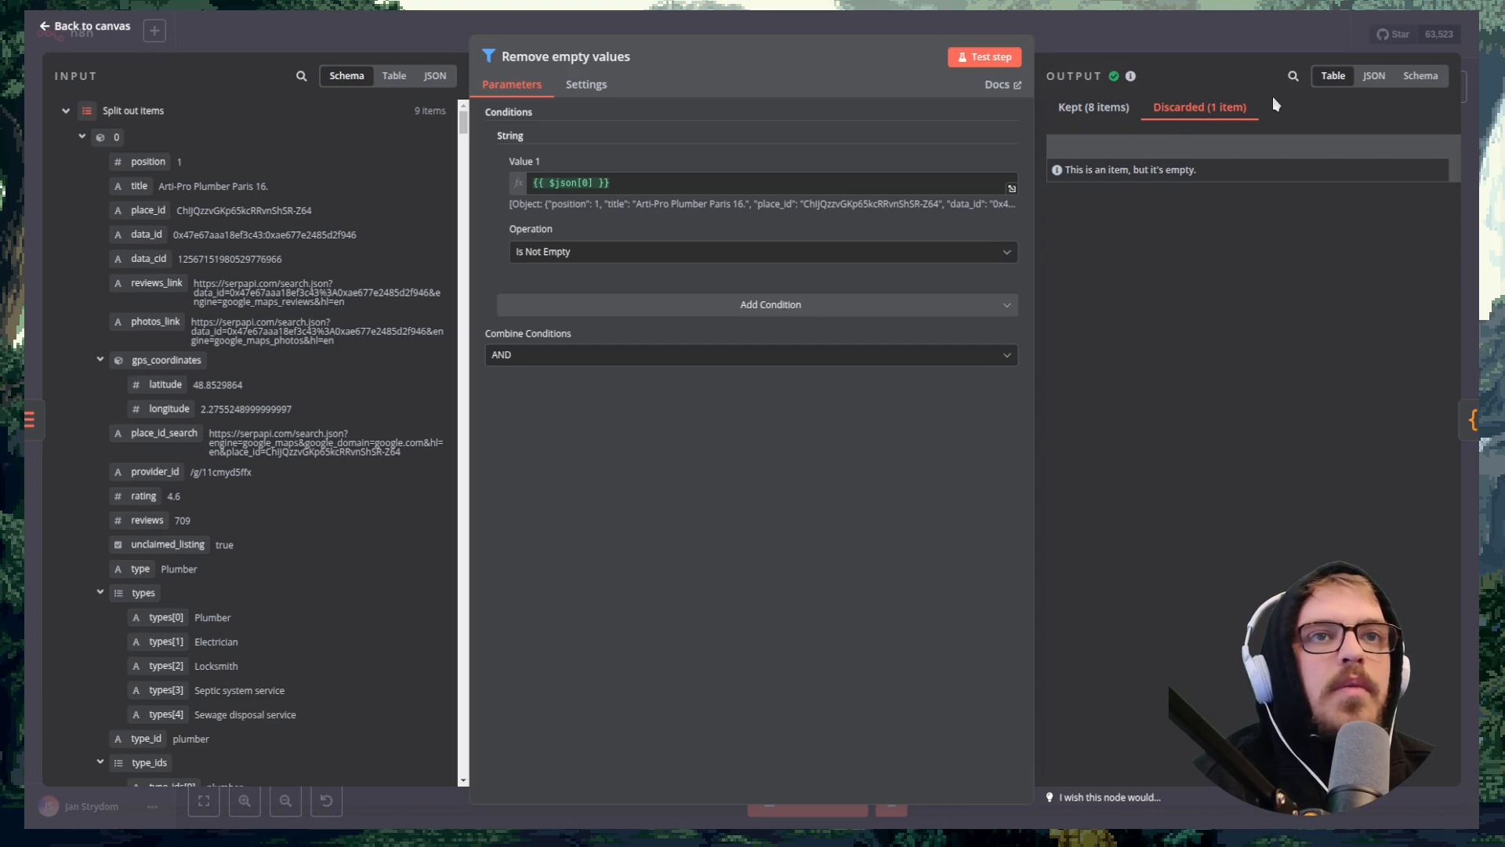
click(1286, 35)
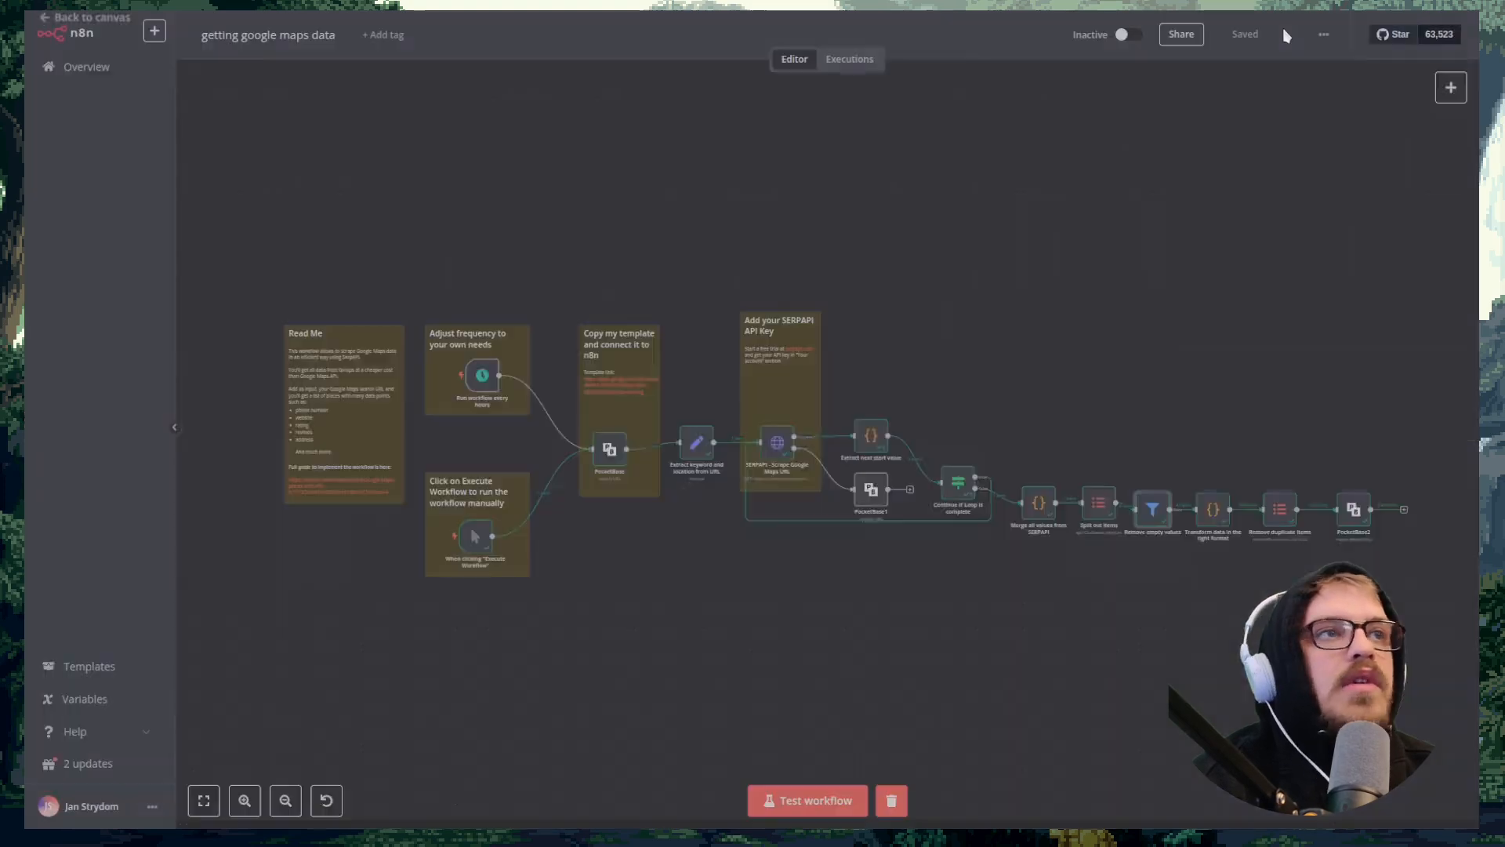
Step: Inspect the Transform data in the right format node's code and its output columns through phone, website and extensions
click(1213, 519)
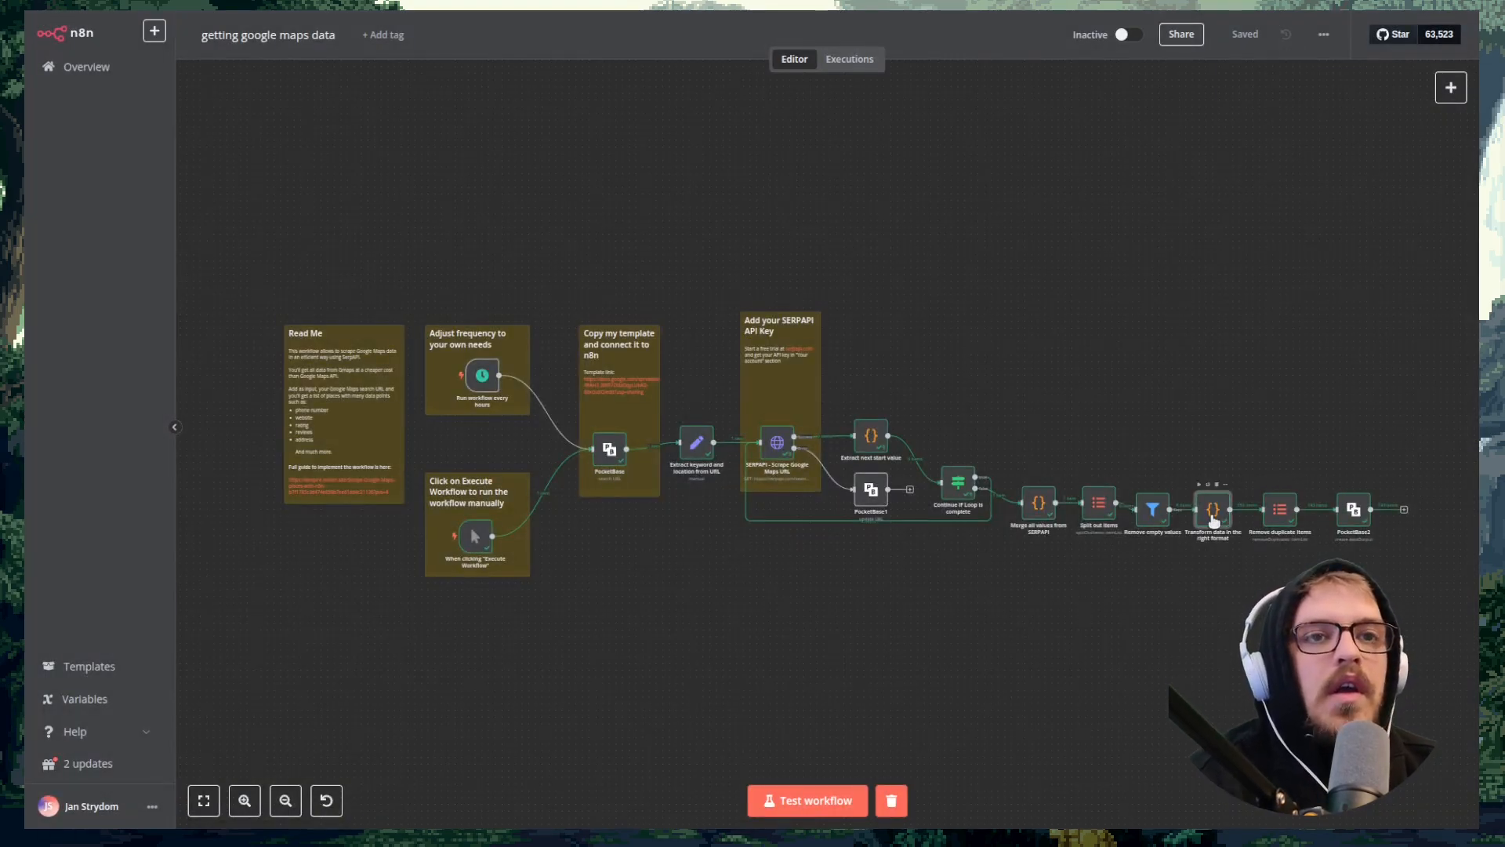
key(Return)
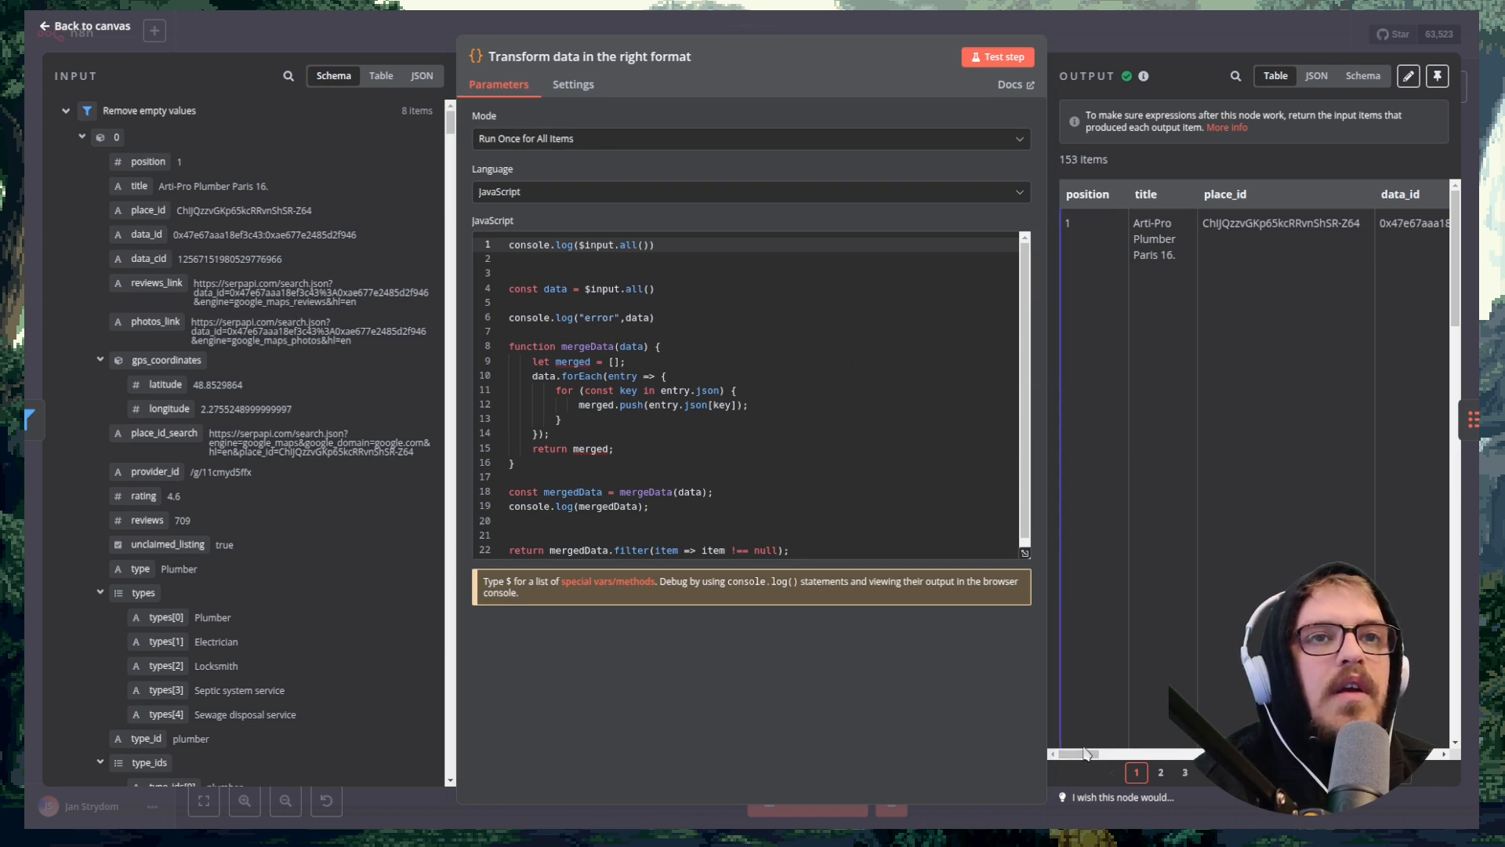
drag(1085, 754, 1378, 710)
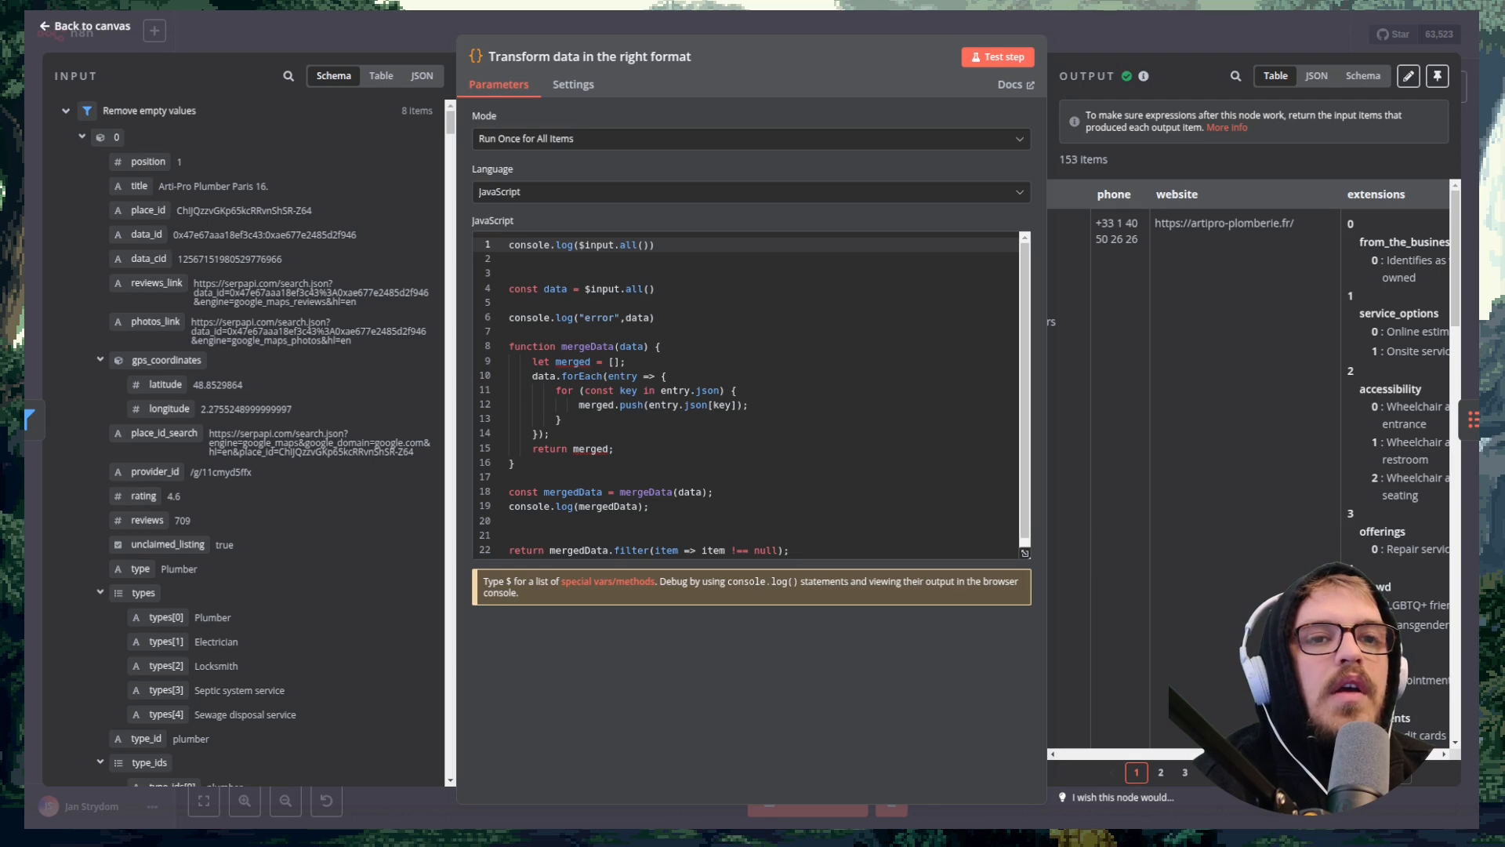
drag(1379, 710, 1407, 705)
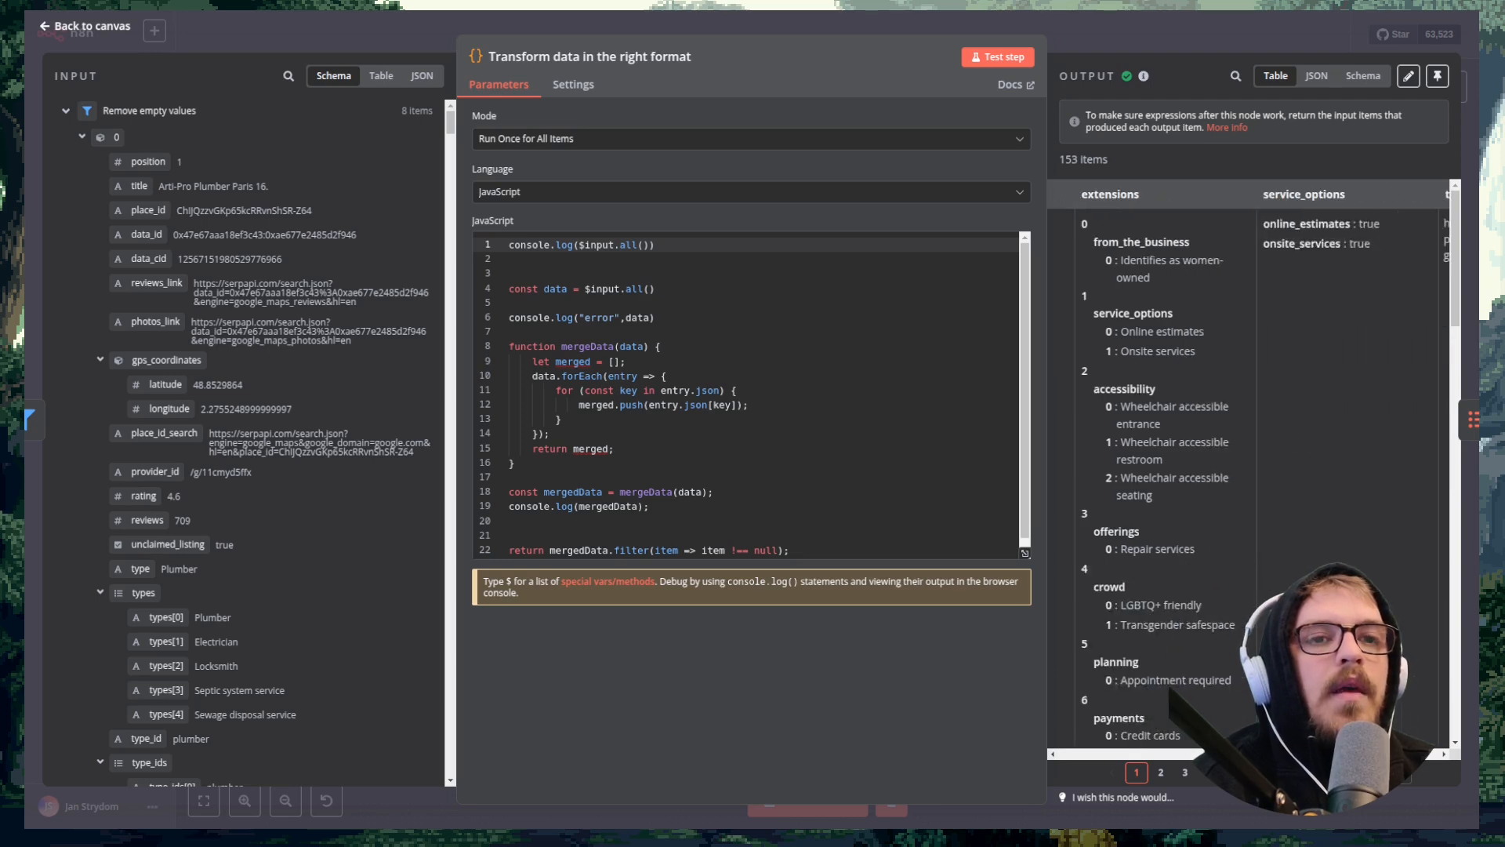
click(1466, 623)
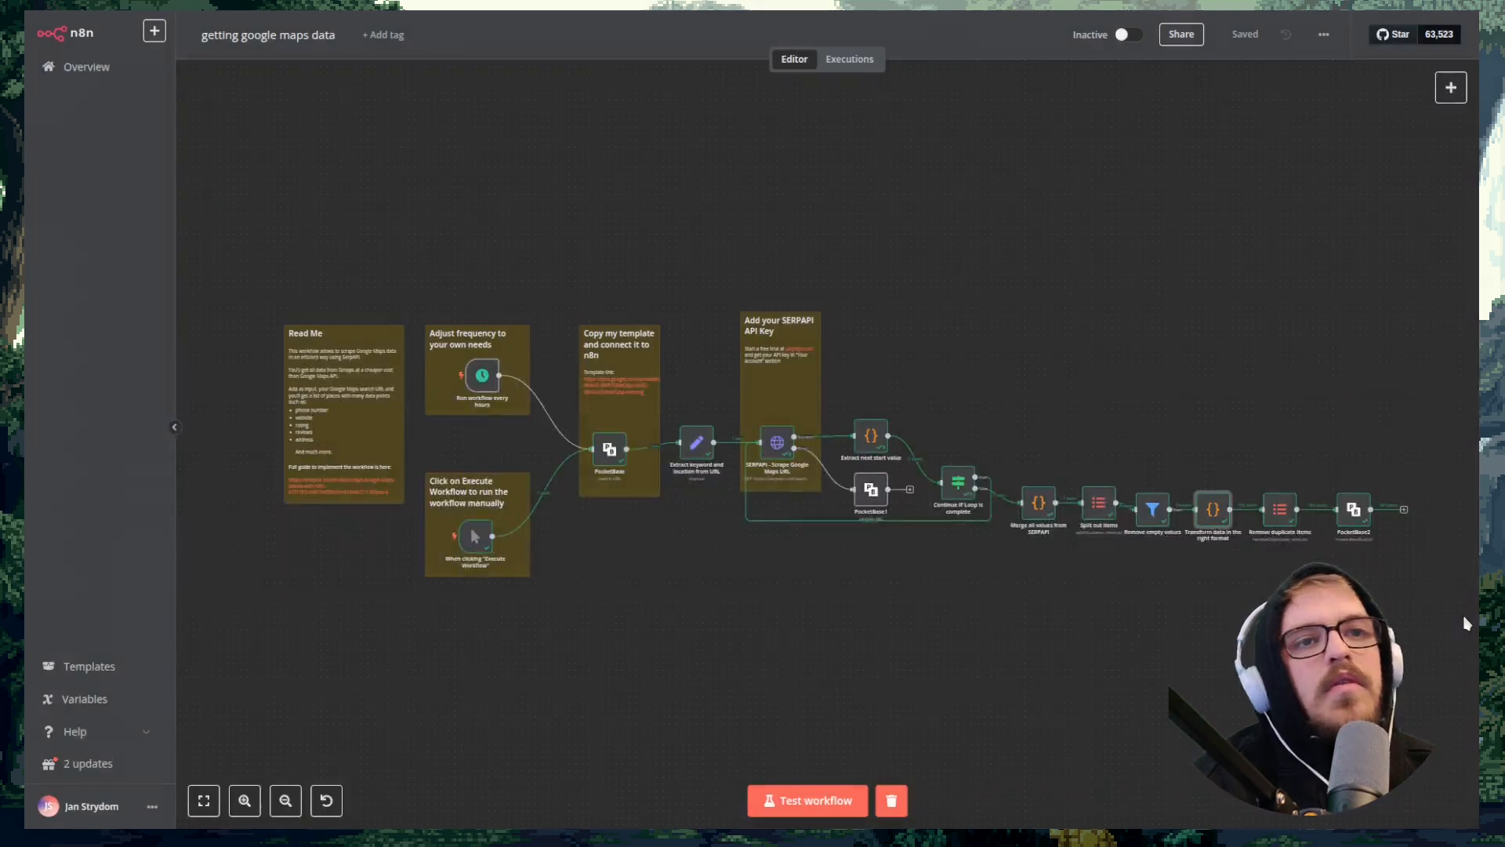
Step: Review the Remove duplicate items node's place_id comparison and its output
double_click(1274, 508)
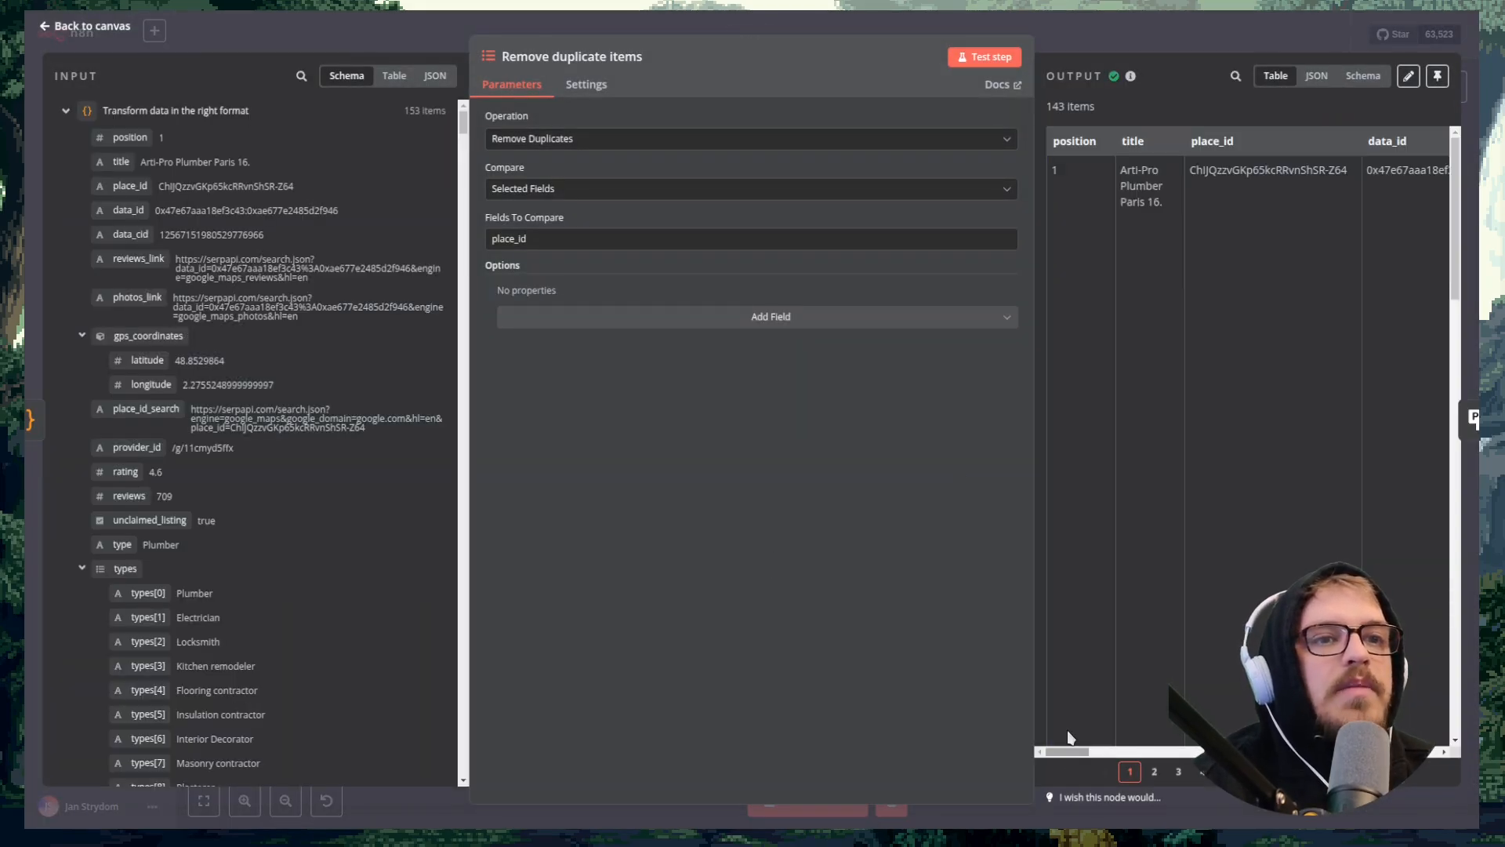
mouse_move(1076, 759)
mouse_down()
mouse_move(1332, 754)
mouse_move(1054, 754)
mouse_up()
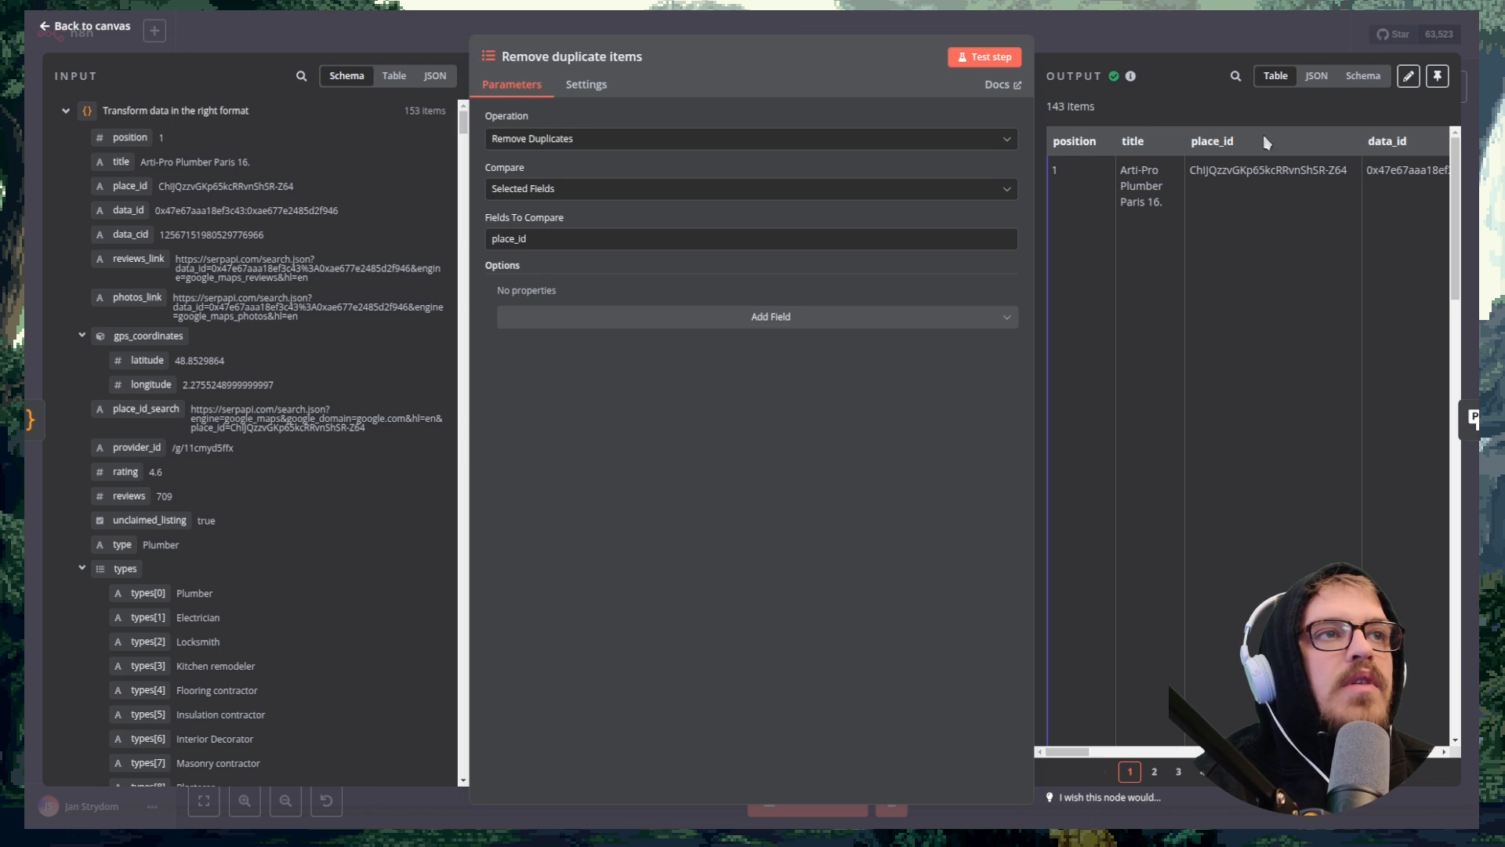
click(1469, 259)
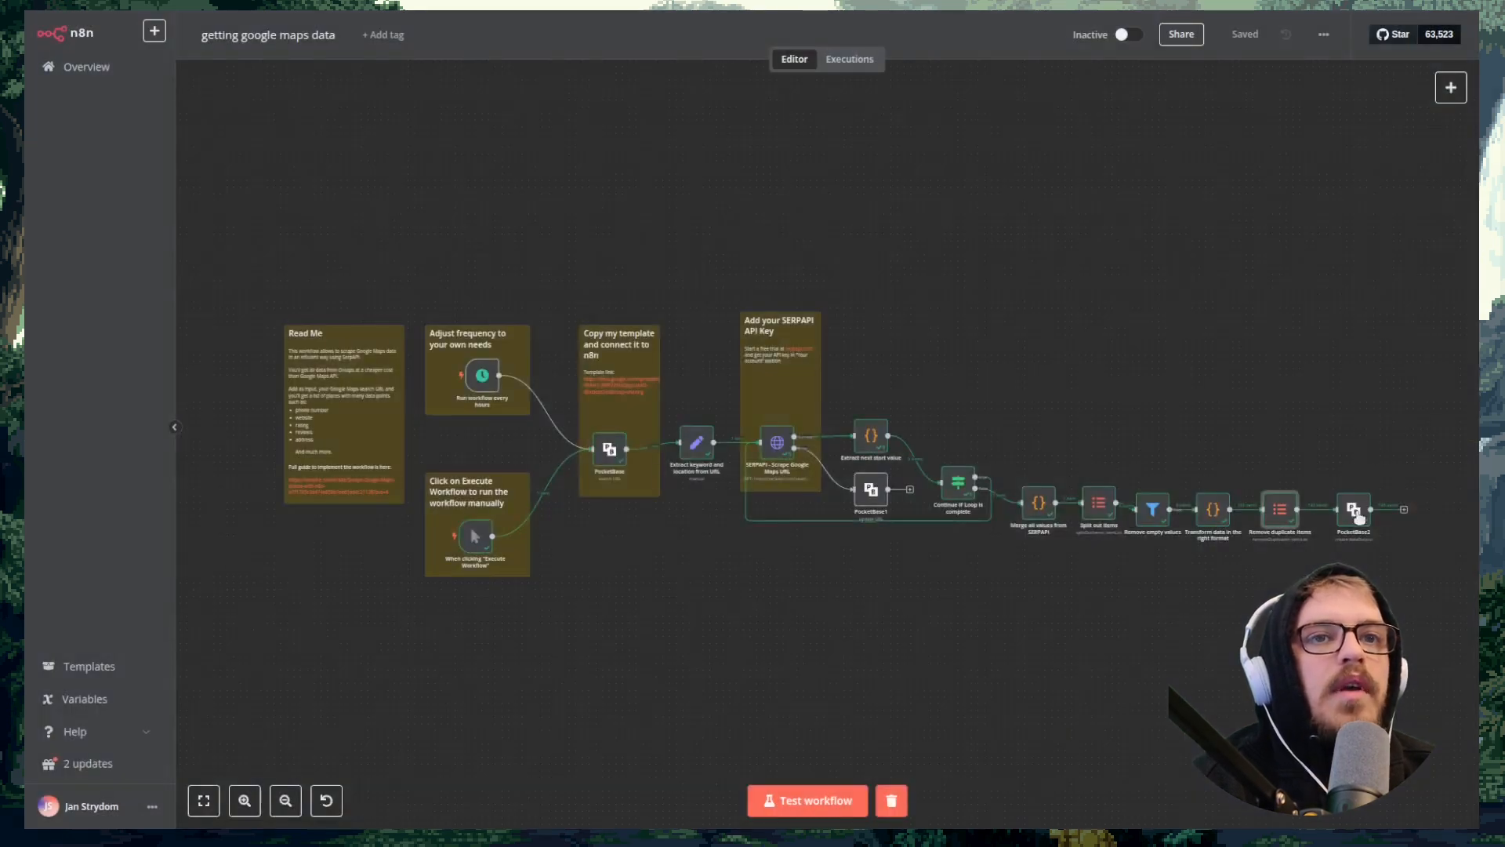
Step: Examine the PocketBase2 node's body parameters for the dataOutput resource and browse its created records through output page 4
double_click(1353, 512)
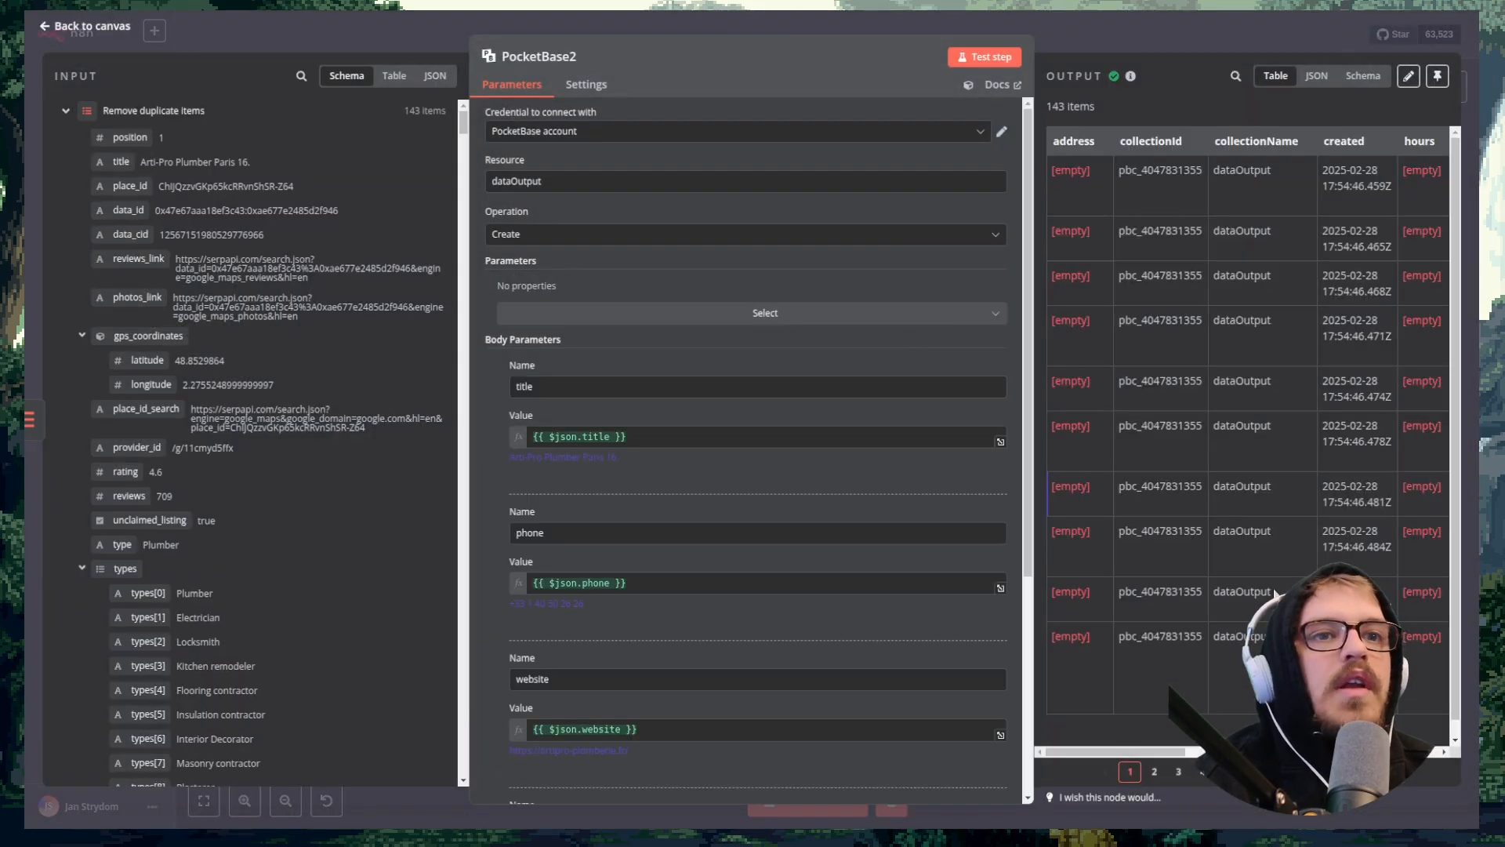
drag(1111, 755, 996, 716)
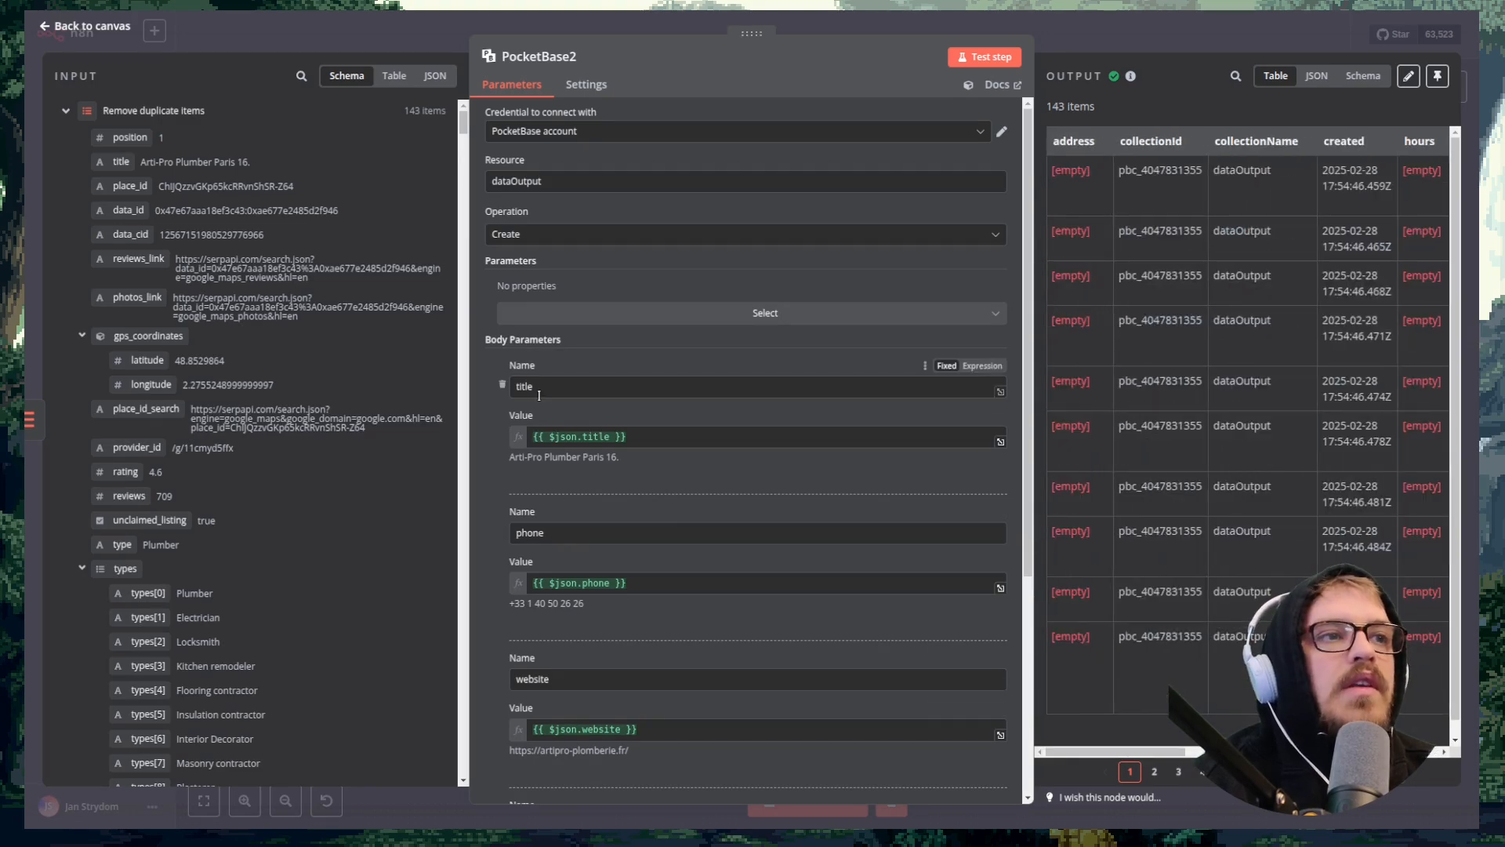
scroll(568, 479, down, 1)
scroll(591, 576, down, 3)
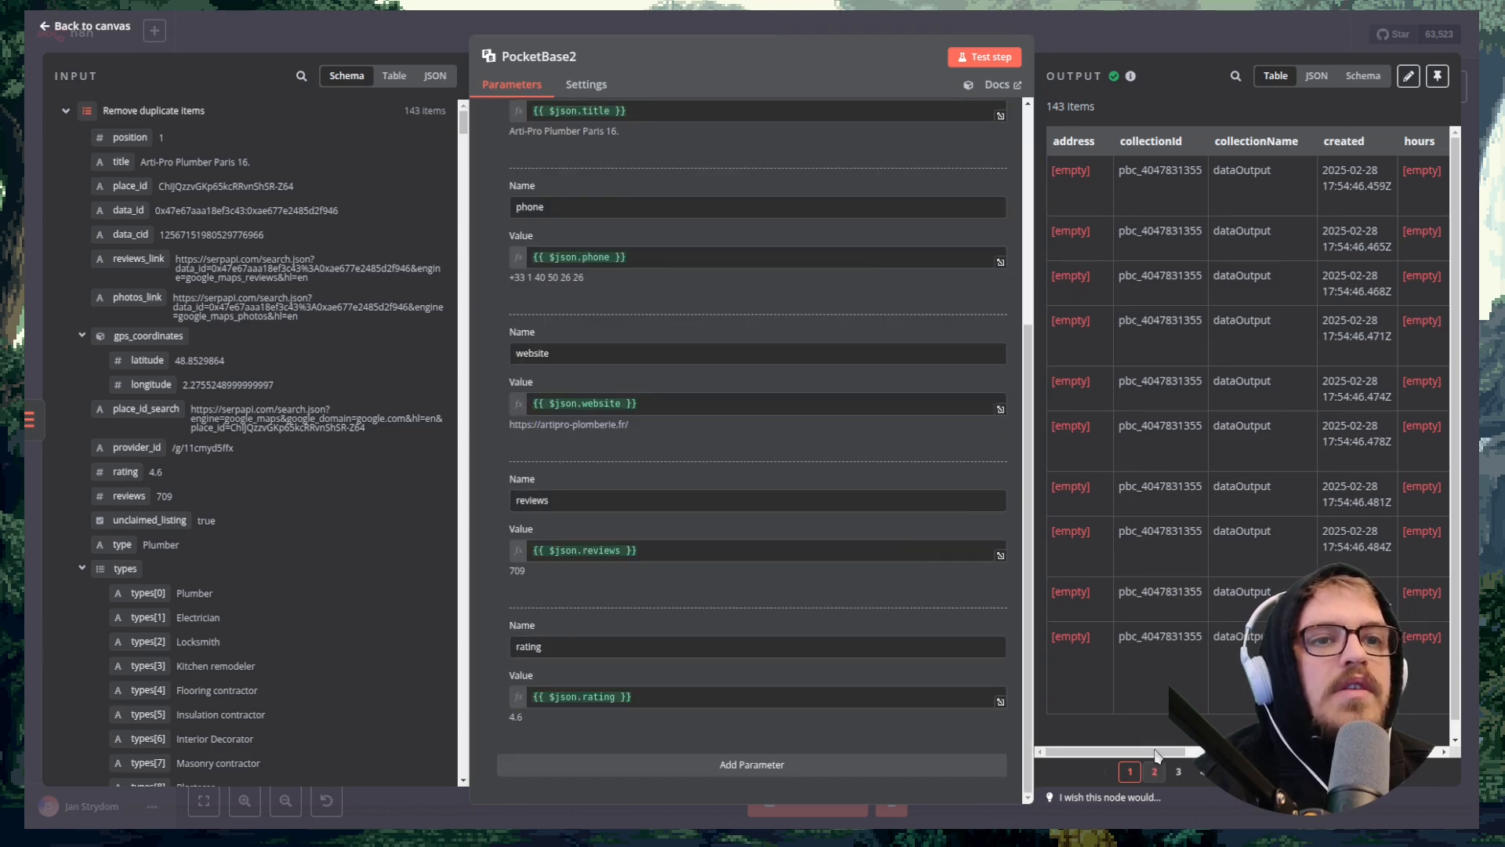
drag(1160, 754, 1366, 755)
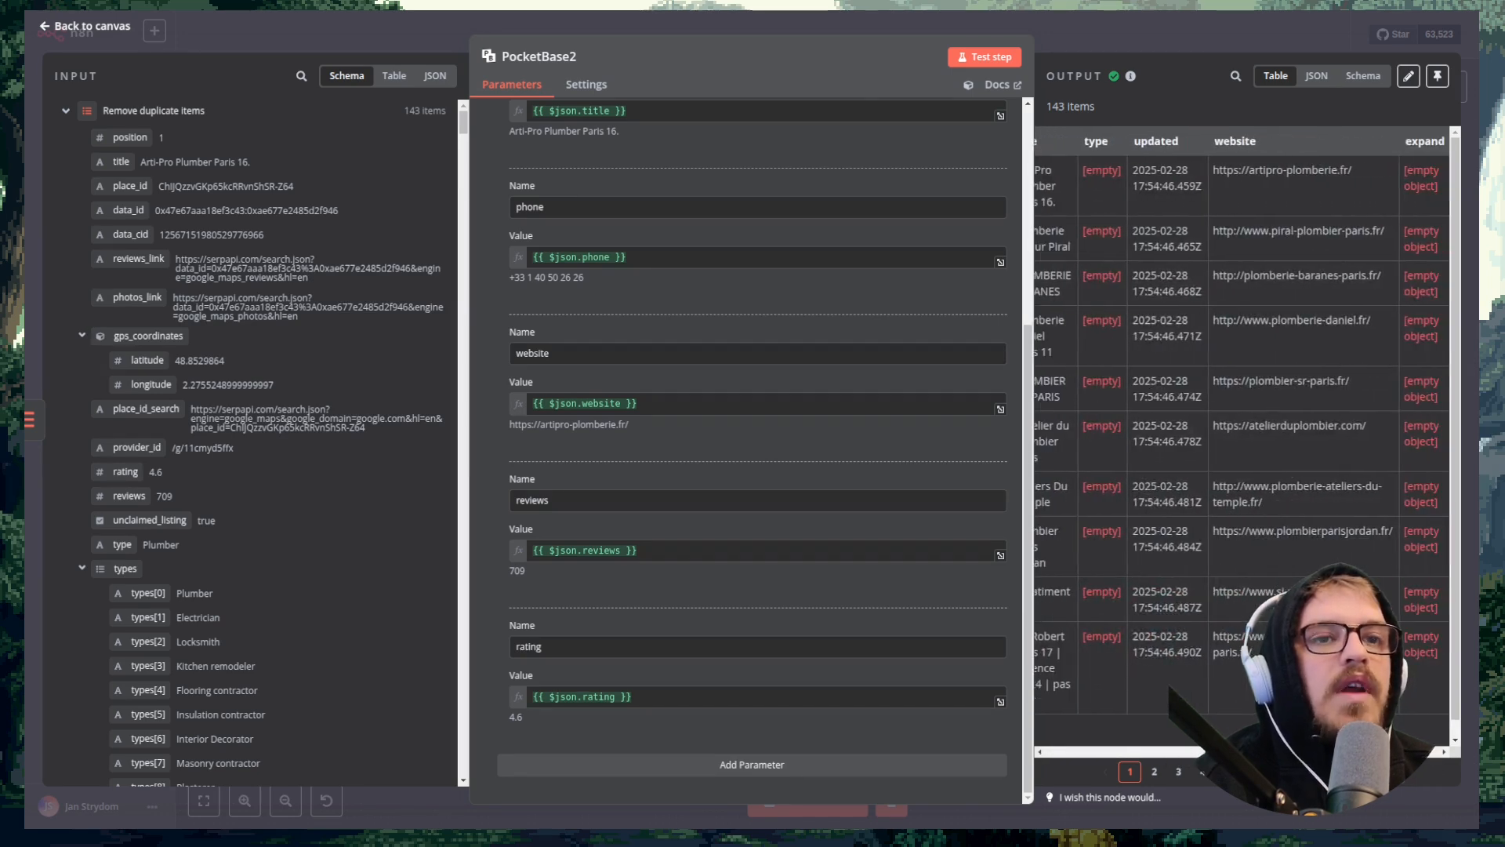
click(1154, 771)
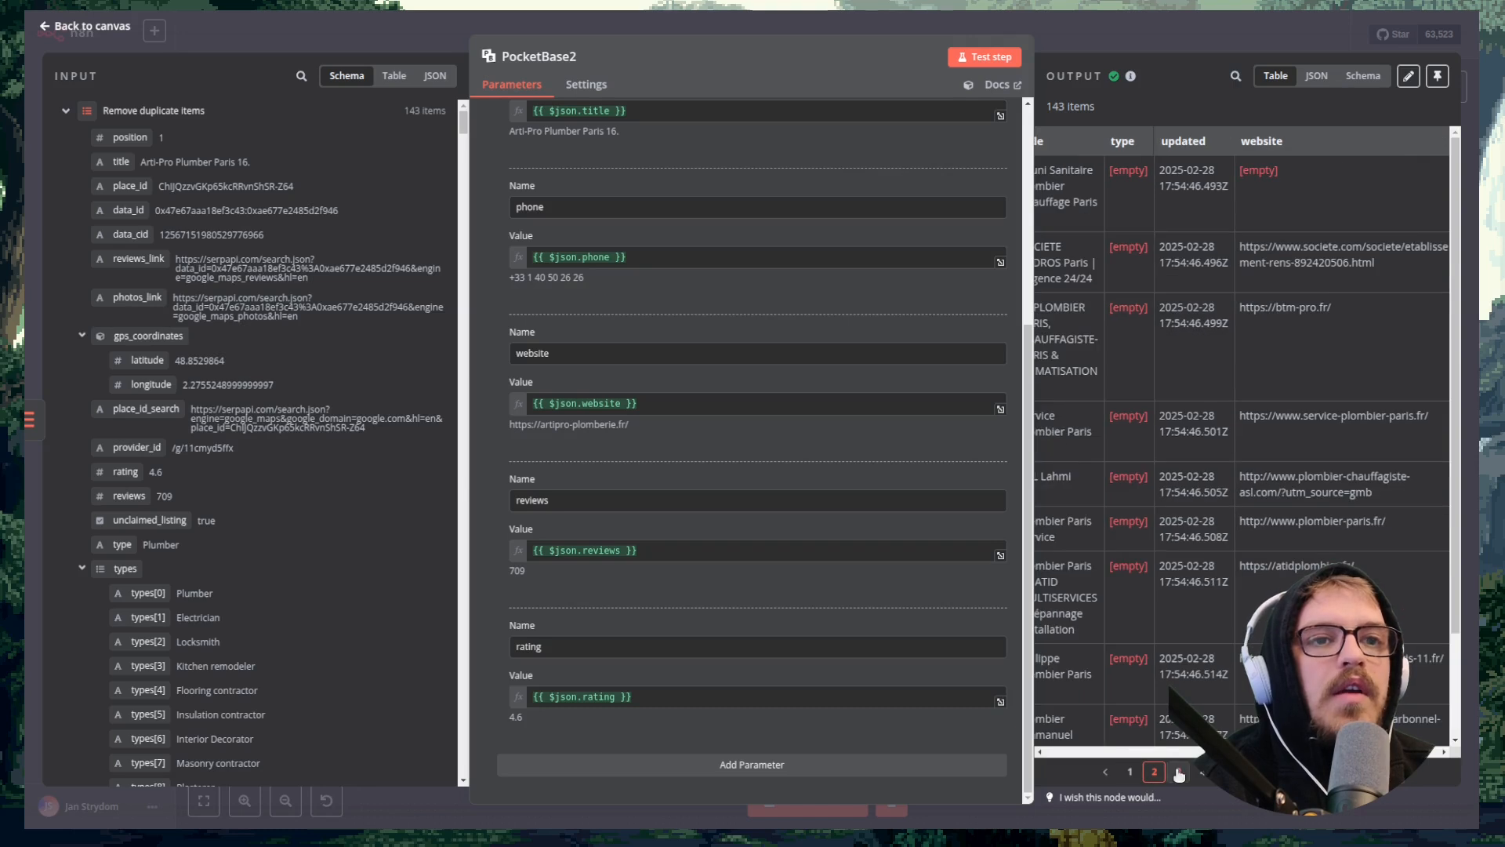
click(1178, 771)
click(1202, 771)
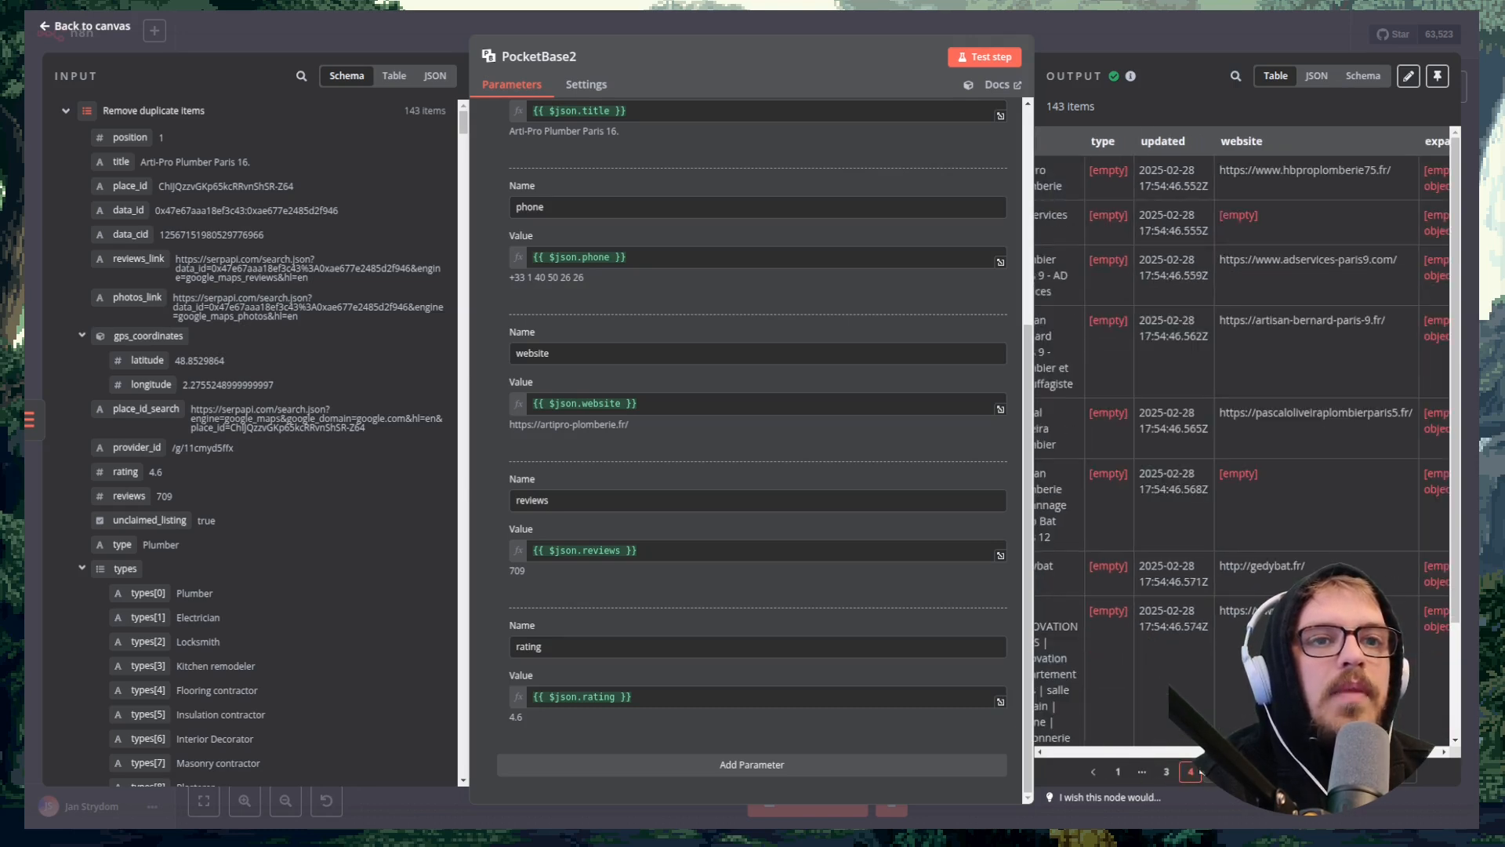
Step: Check the last PocketBase2 output columns, then switch to PocketBase and browse the records stored in the dataOutput collection
drag(1286, 752, 1329, 750)
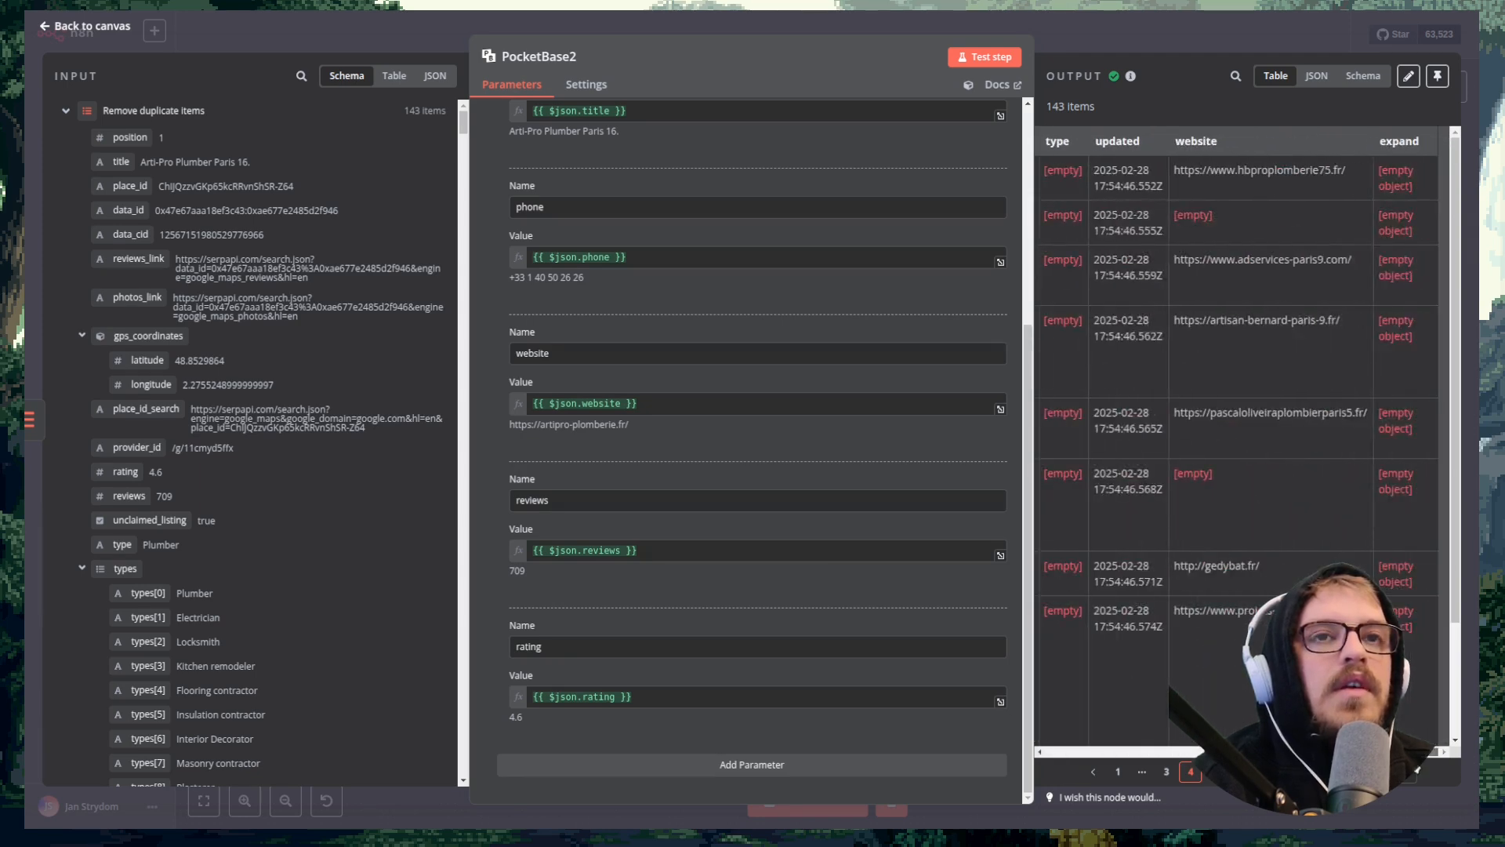
click(1195, 38)
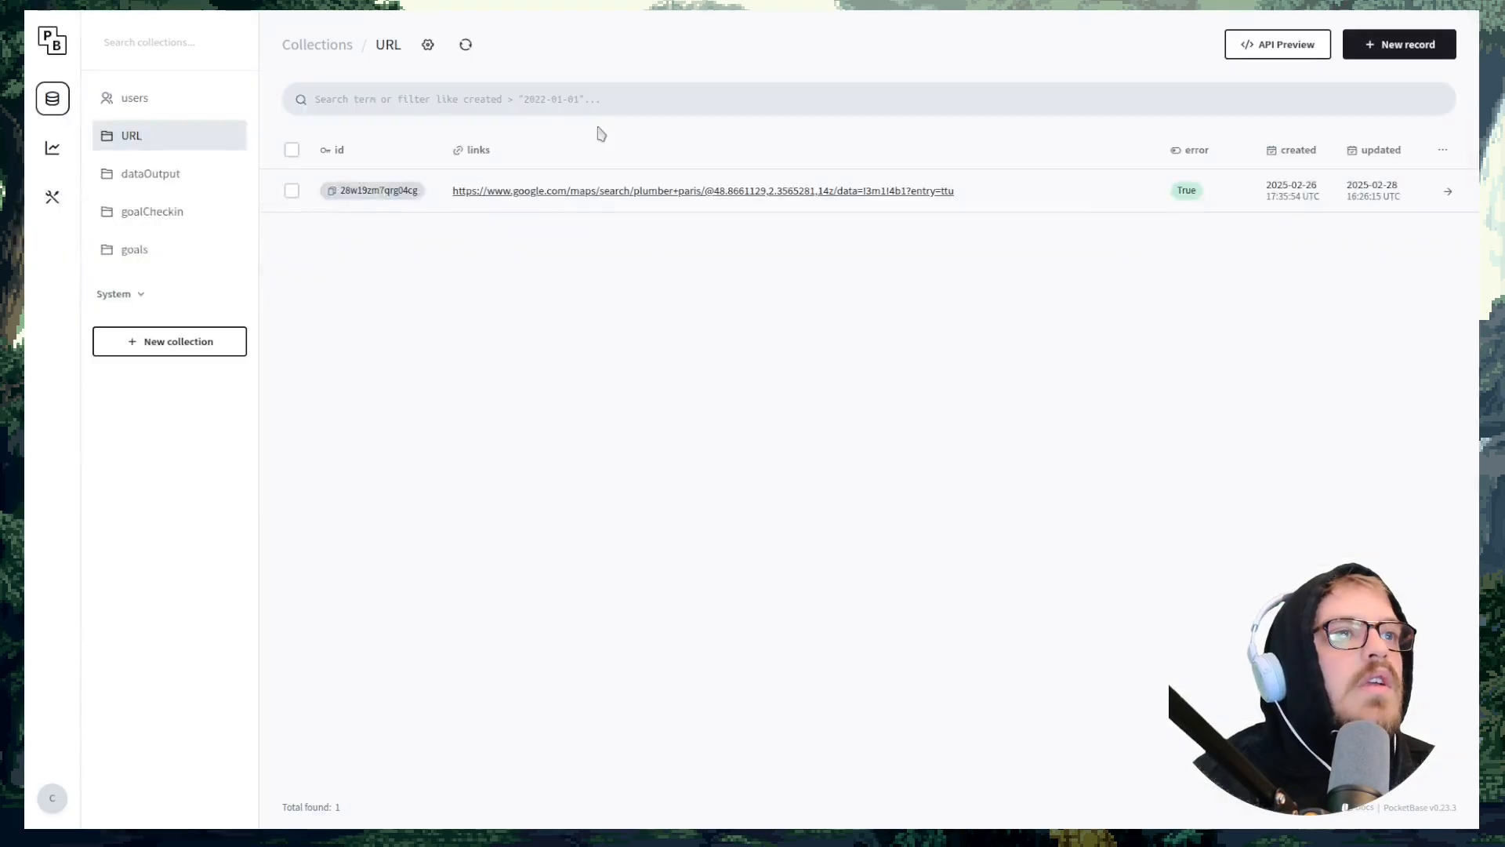
click(174, 189)
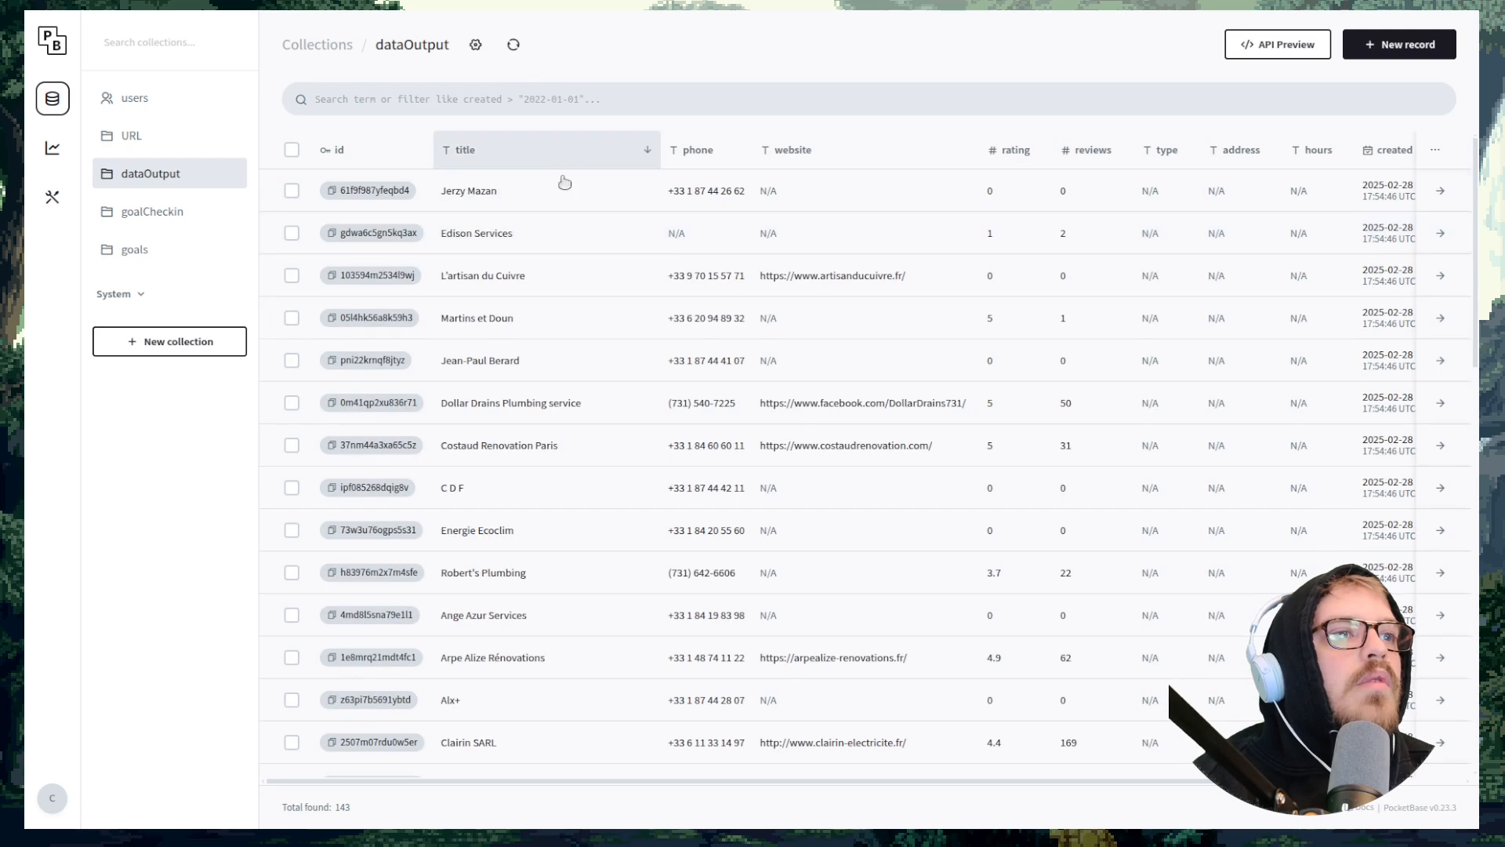
scroll(596, 401, down, 3)
scroll(595, 388, down, 15)
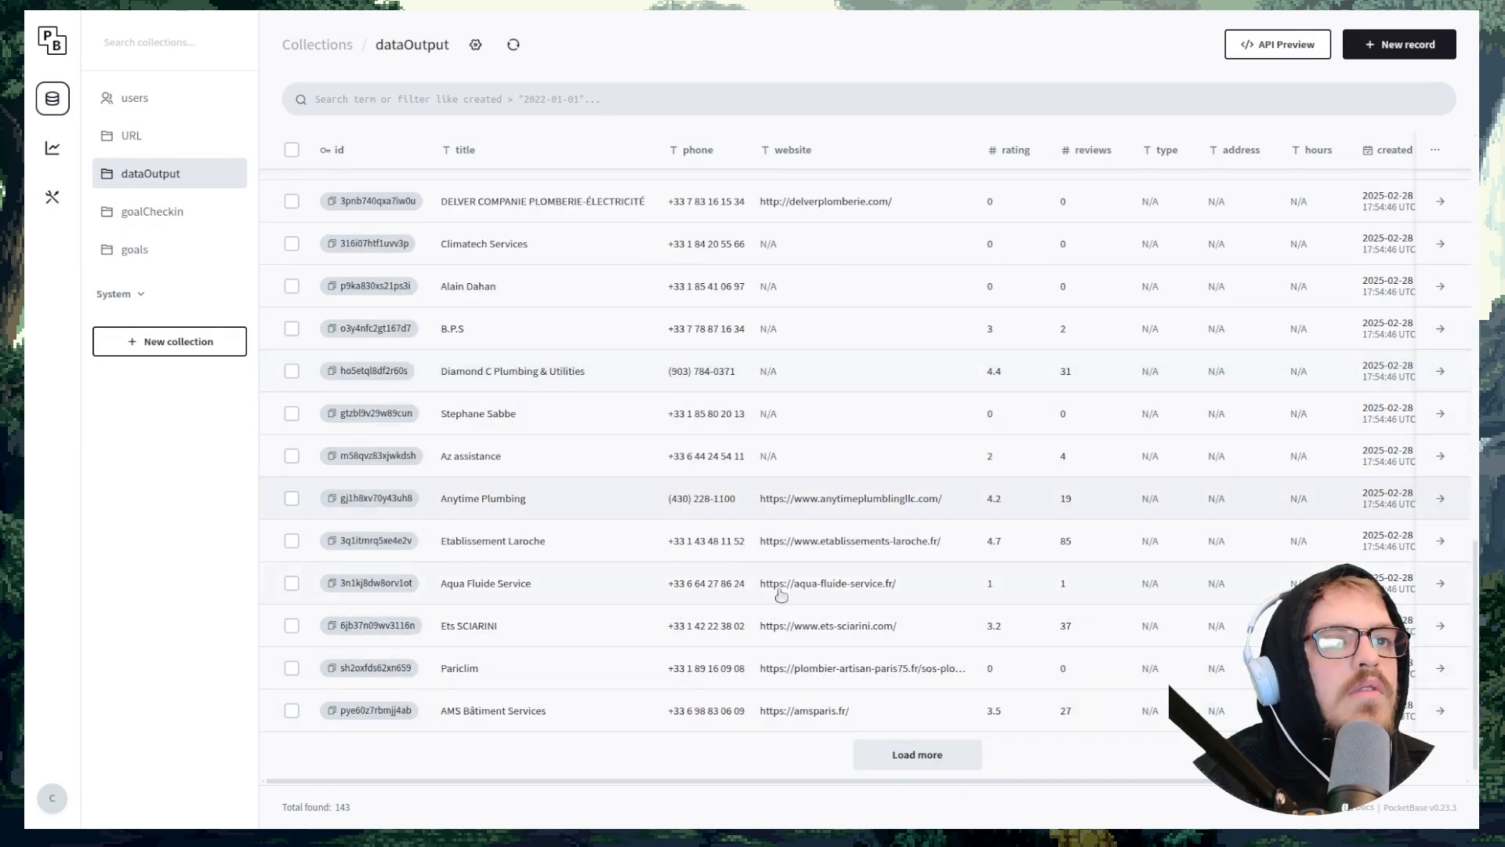
scroll(783, 599, up, 10)
scroll(780, 595, up, 3)
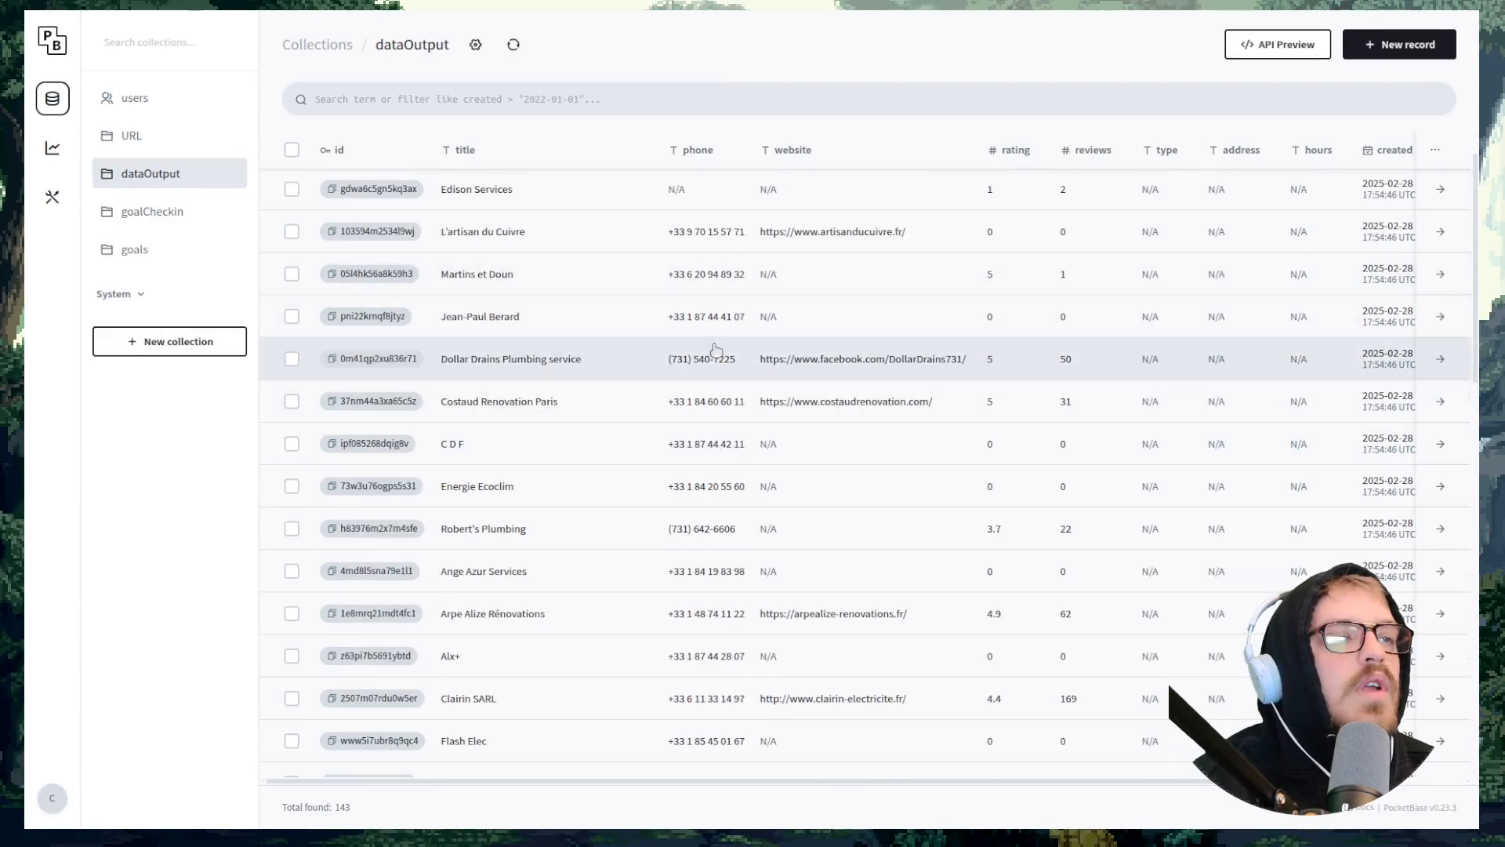
scroll(715, 349, down, 13)
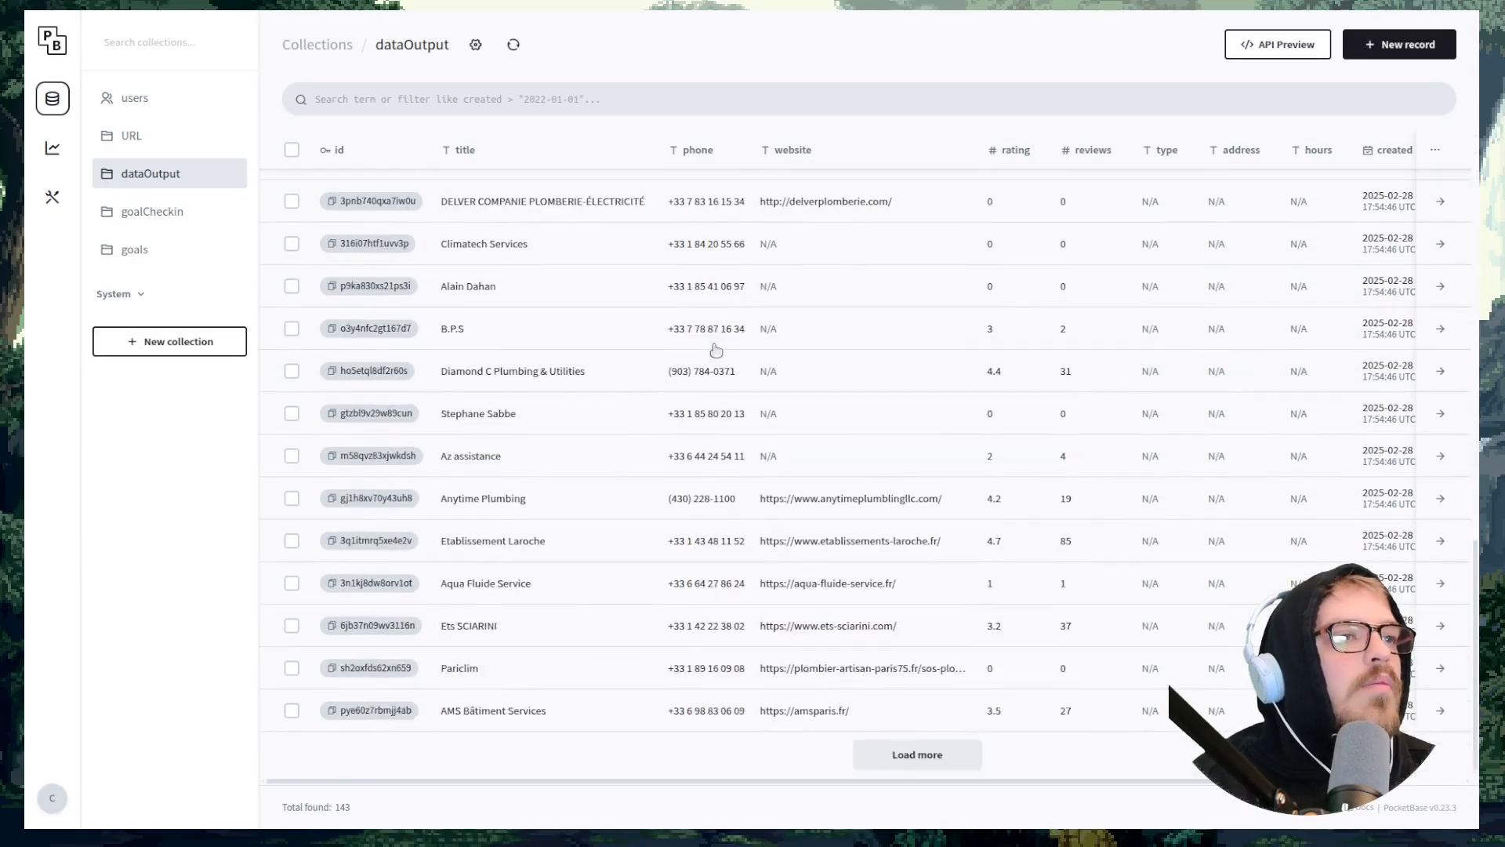
Step: Load more records in the dataOutput collection and look through the additional entries
click(909, 754)
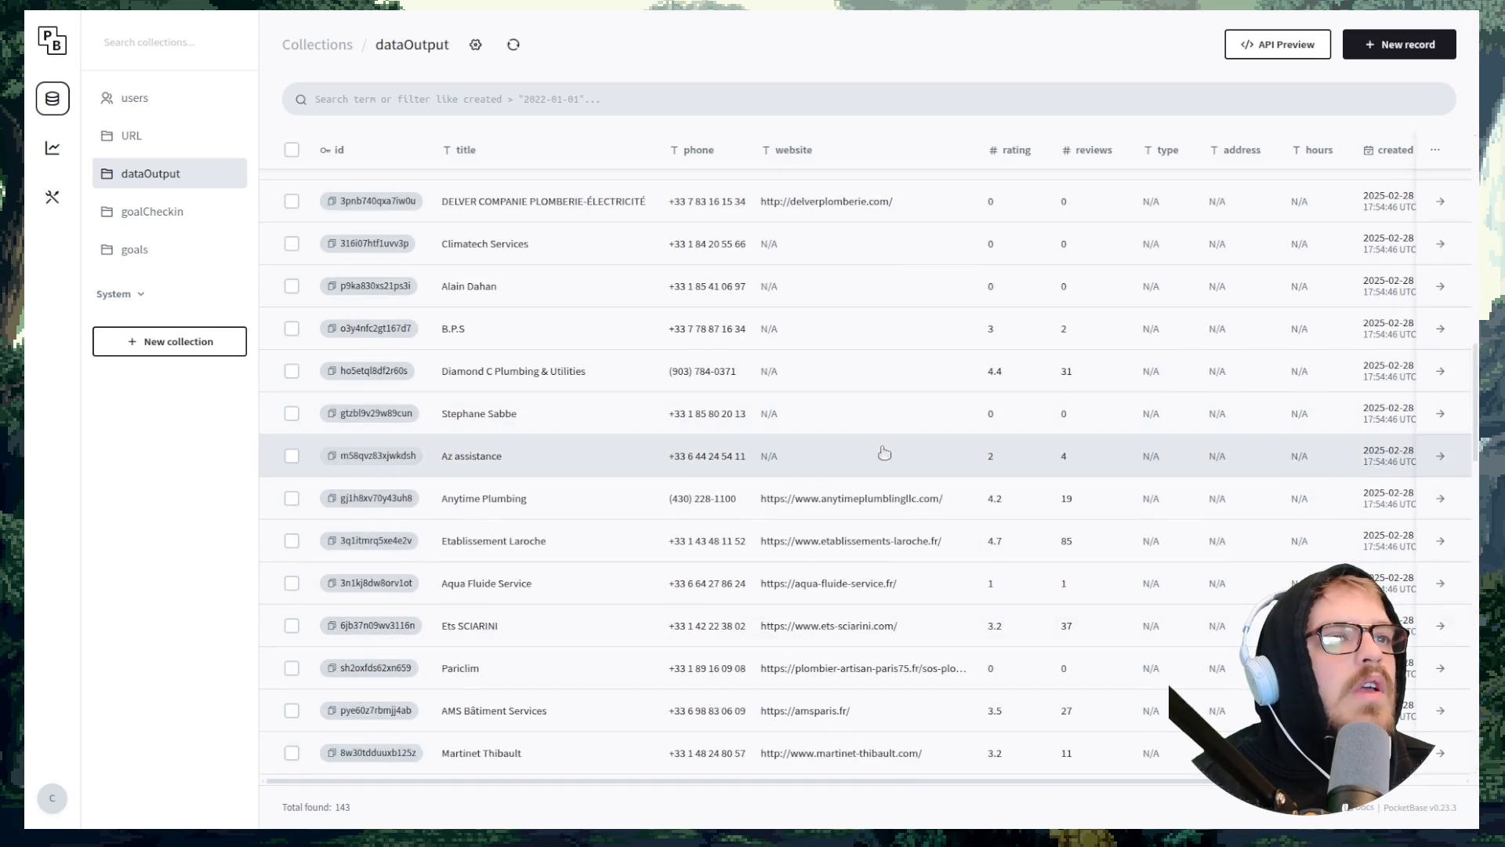
scroll(885, 450, down, 5)
scroll(827, 392, down, 15)
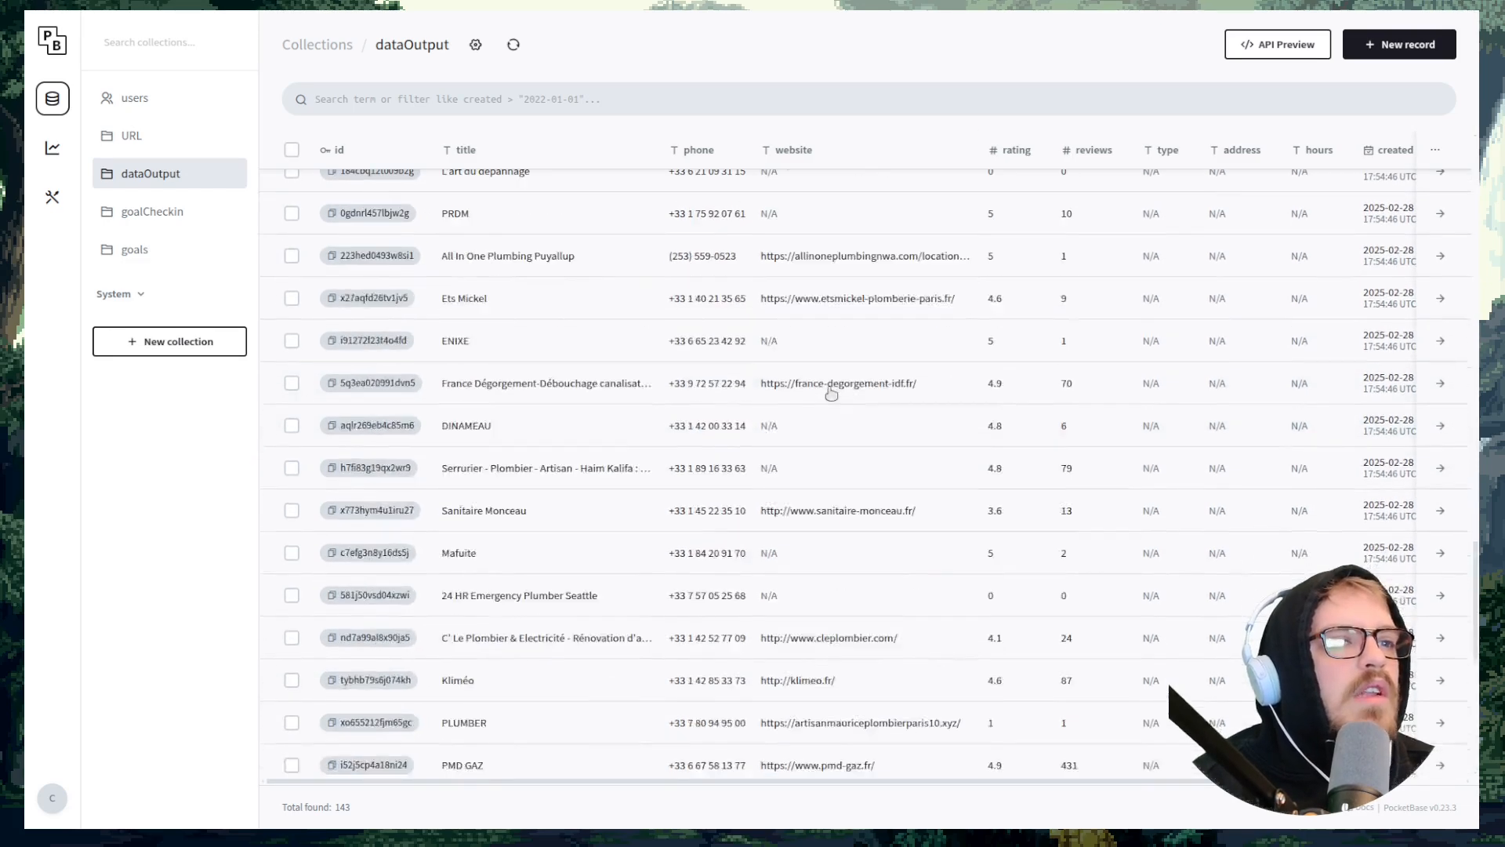
scroll(830, 392, down, 3)
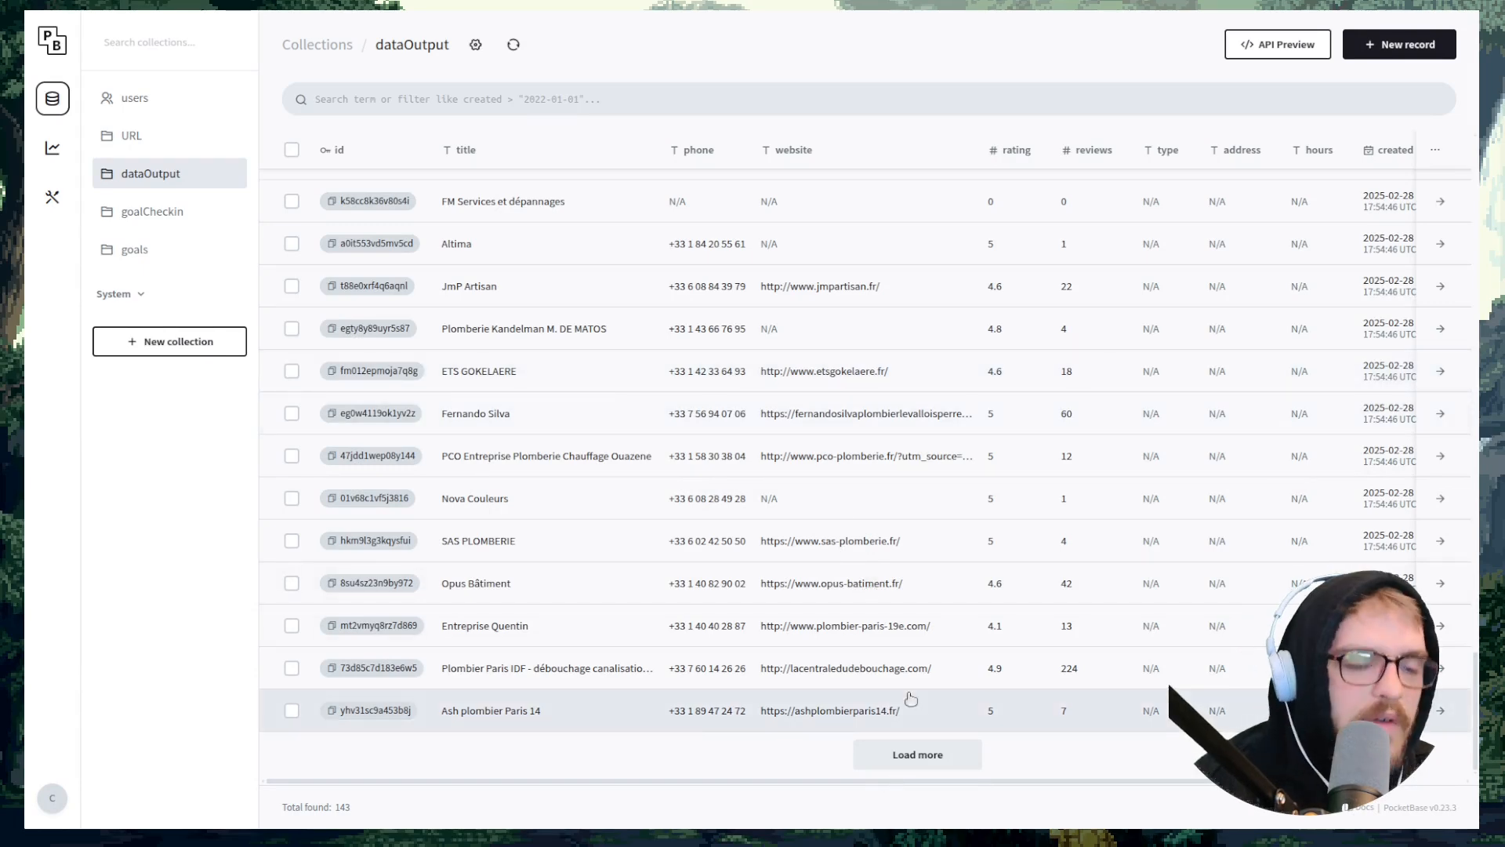
Step: Switch to SerpApi and review the parameters of the plumber+paris google_maps requests listed under Your Searches
key(ctrl+Tab)
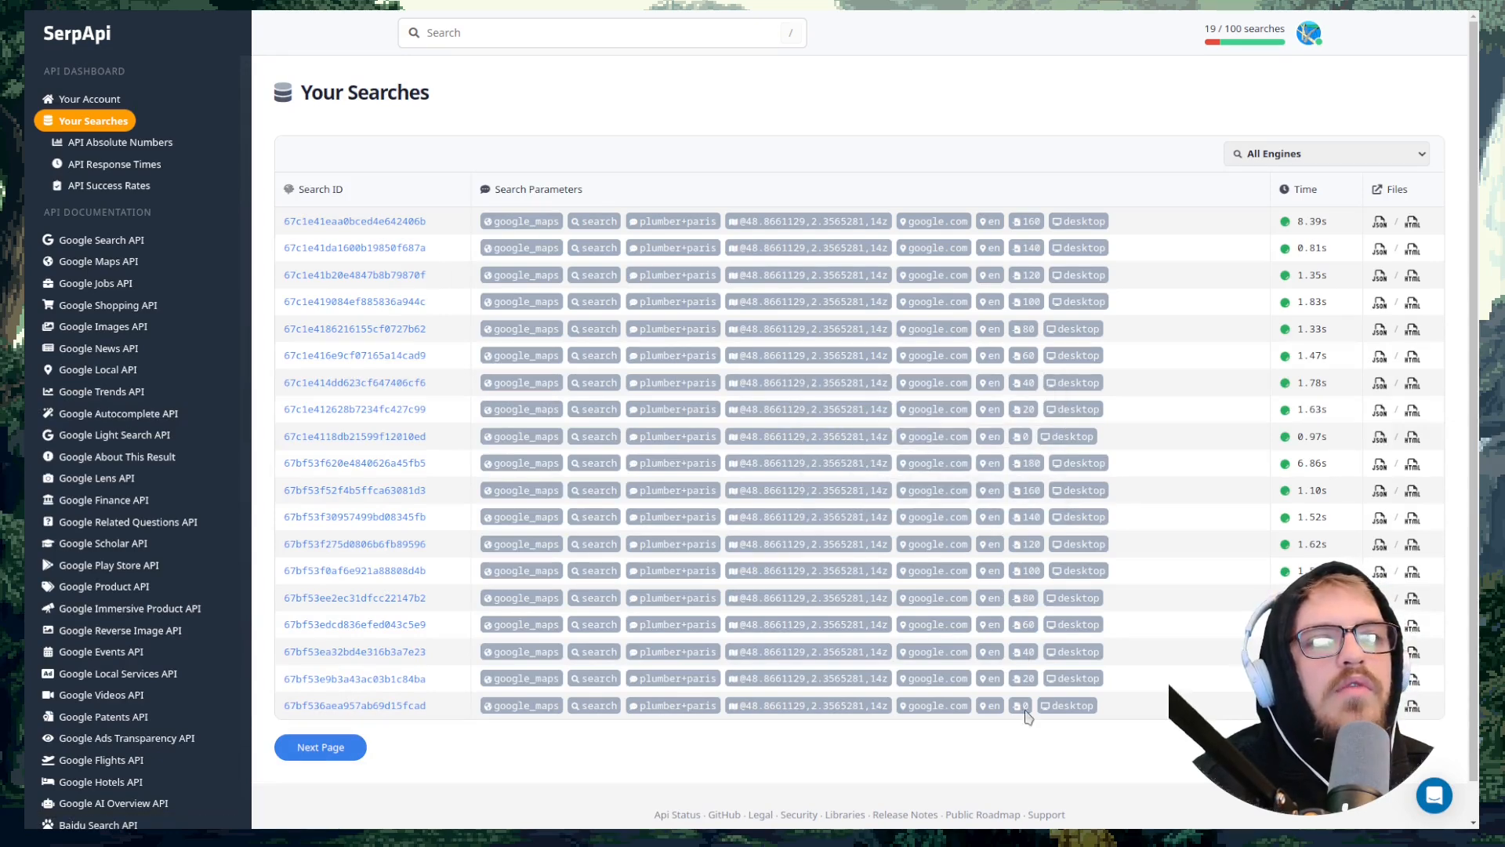
mouse_move(1058, 427)
scroll(1054, 400, down, 1)
scroll(1060, 429, up, 1)
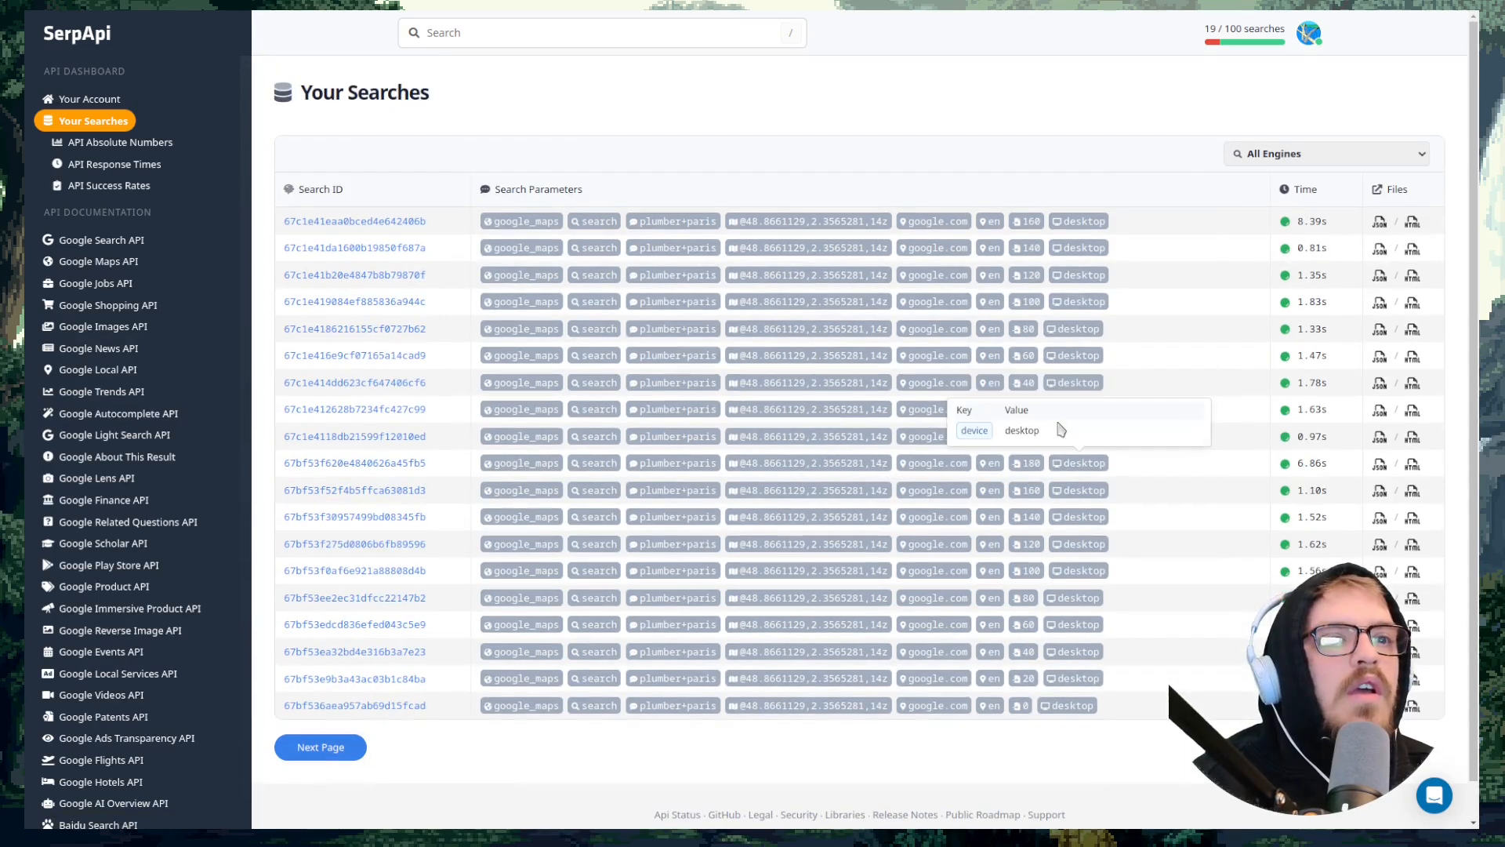